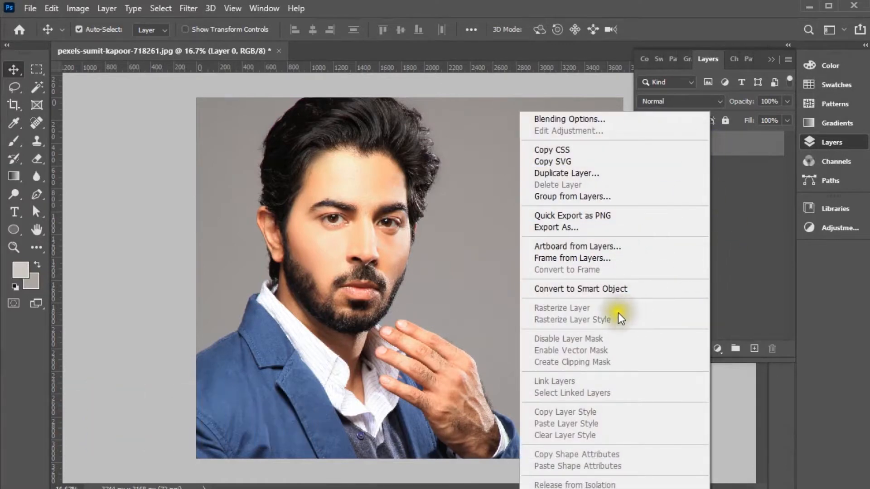
# - Convert the portrait layer to a Smart Object and make two duplicates of it
pyautogui.click(613, 289)
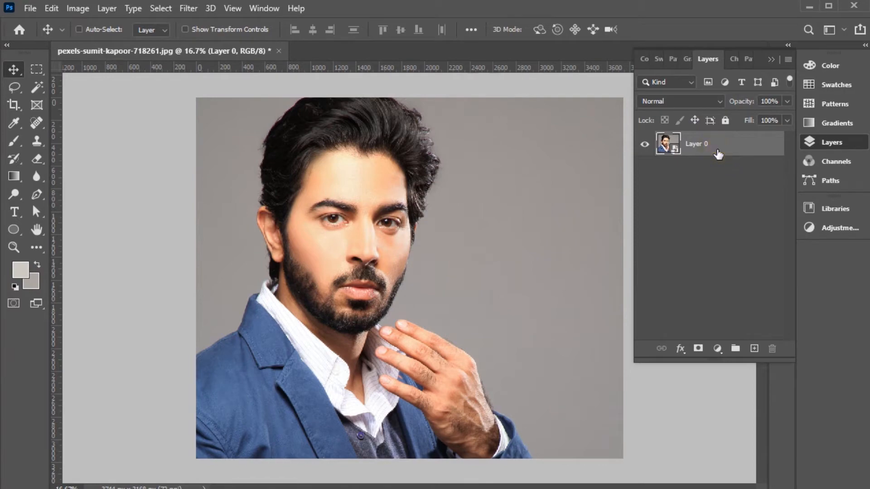
pyautogui.click(532, 265)
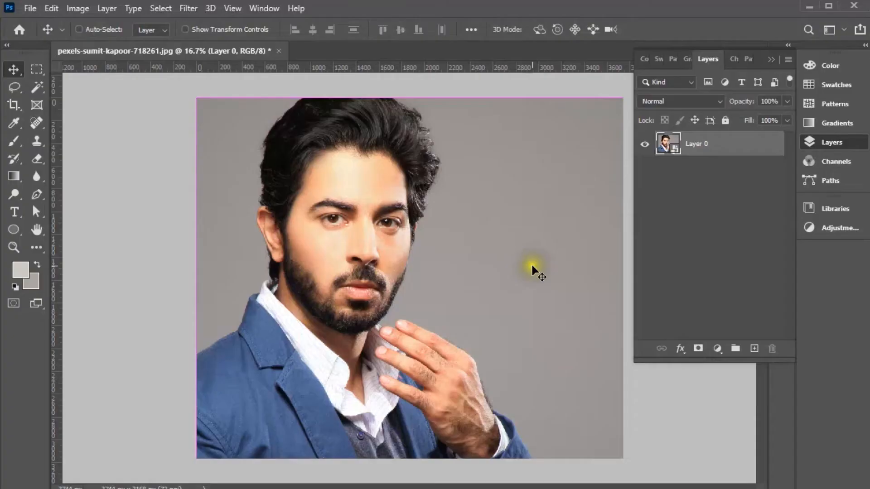
pyautogui.click(715, 146)
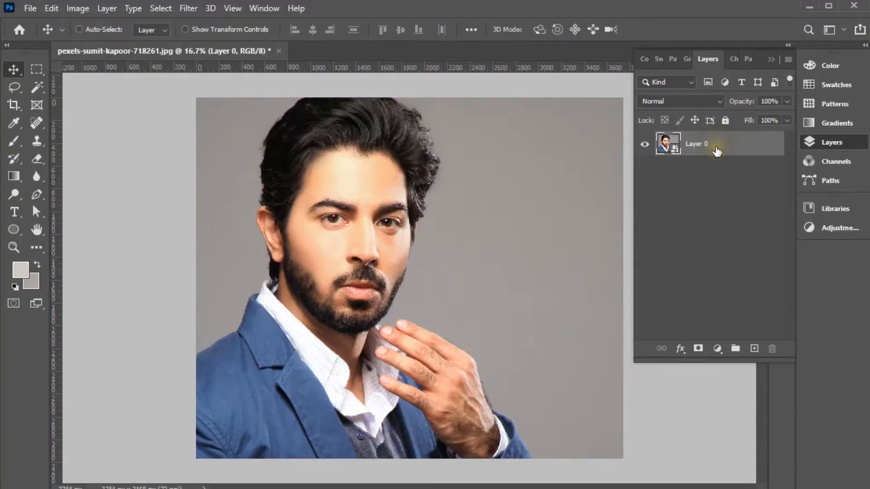
pyautogui.moveTo(716, 148); pyautogui.dragTo(754, 348)
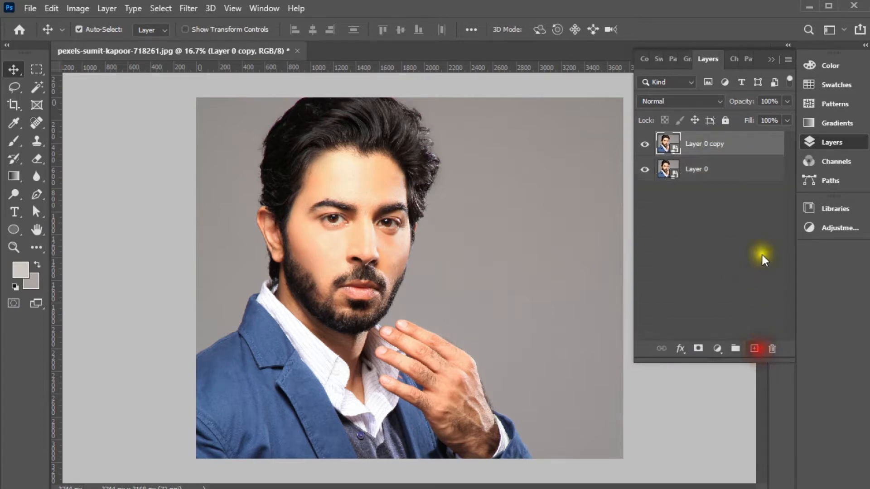
pyautogui.moveTo(722, 143); pyautogui.dragTo(754, 348)
# - Rename the three layers from bottom to top as Base, HDR Base and HDR
pyautogui.doubleClick(697, 194)
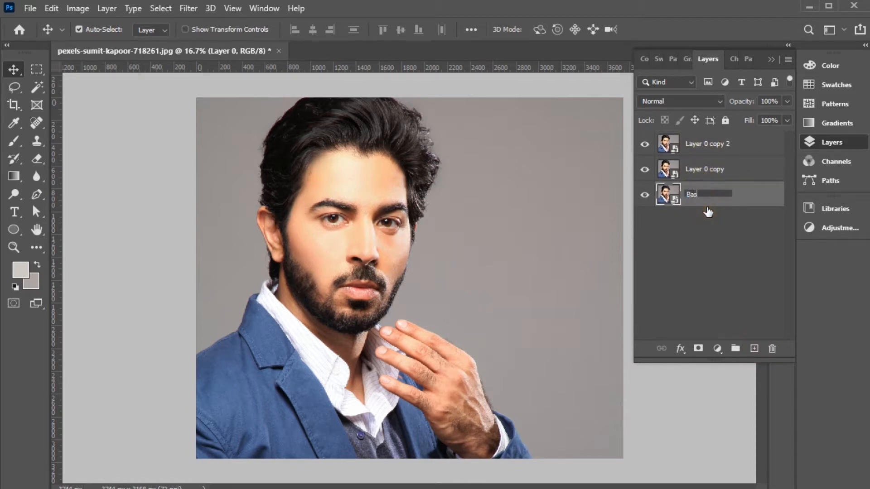
pyautogui.doubleClick(707, 170)
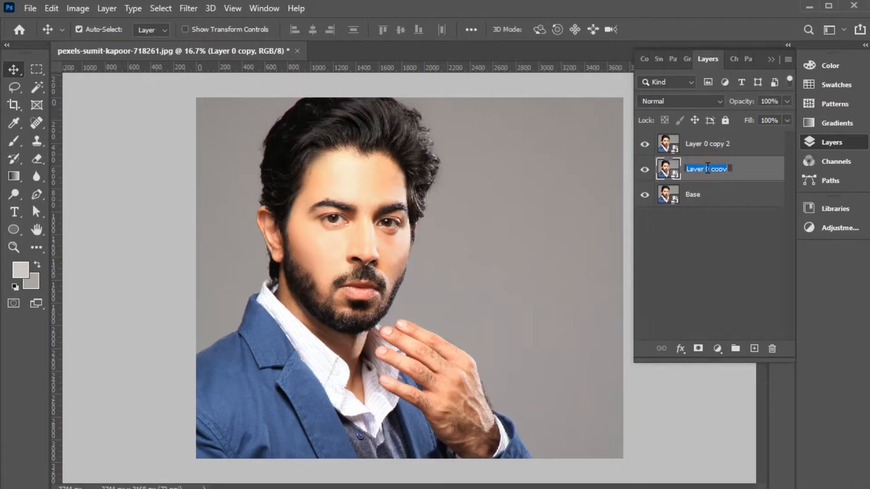
pyautogui.write('Hd')
pyautogui.click(700, 173)
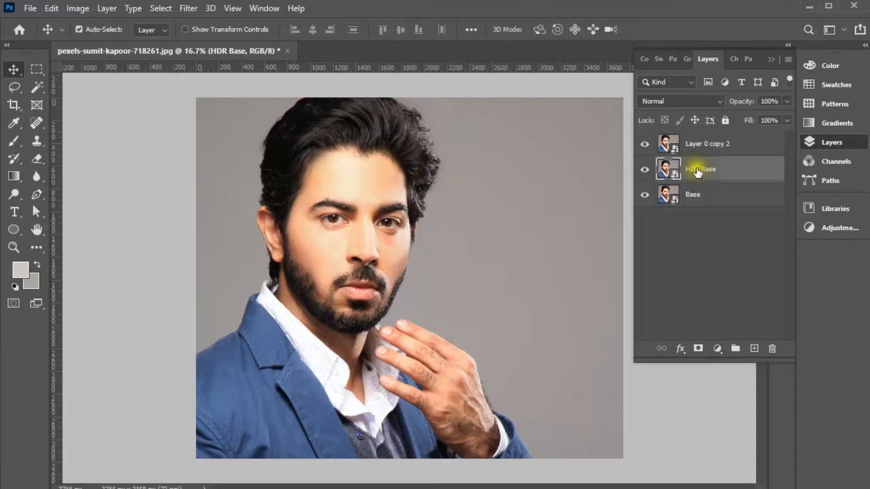
pyautogui.doubleClick(705, 144)
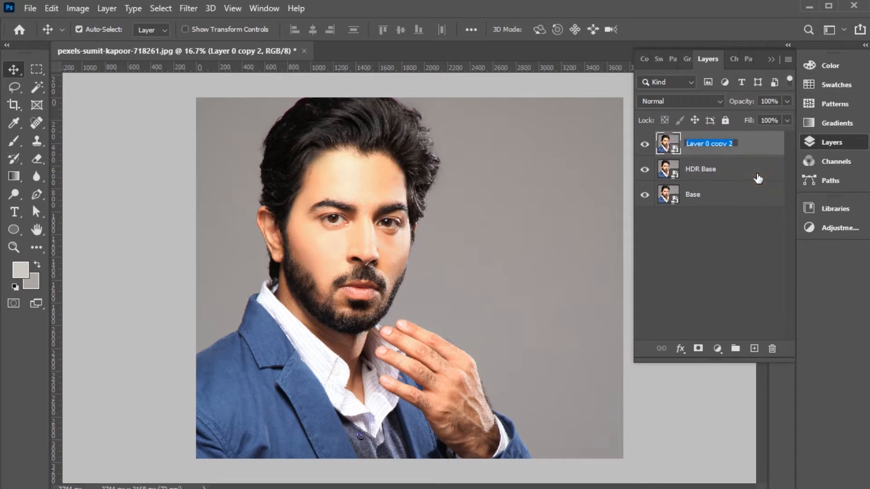
pyautogui.write('HDR')
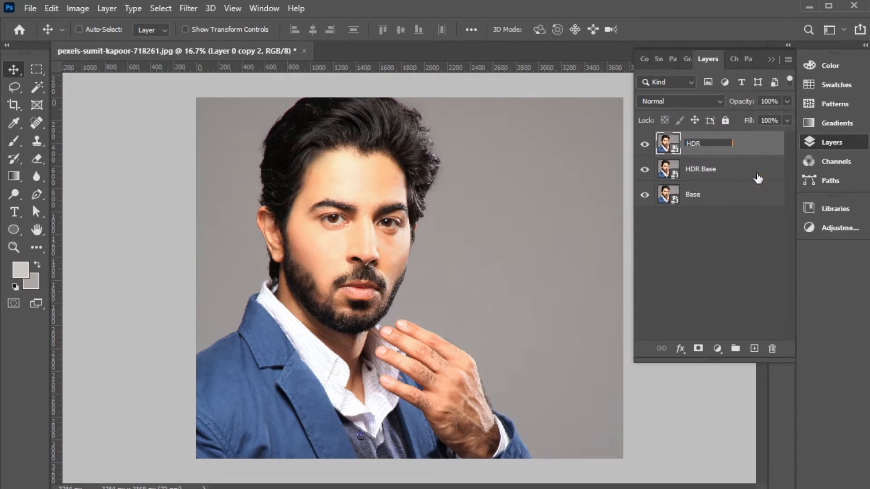
pyautogui.click(756, 243)
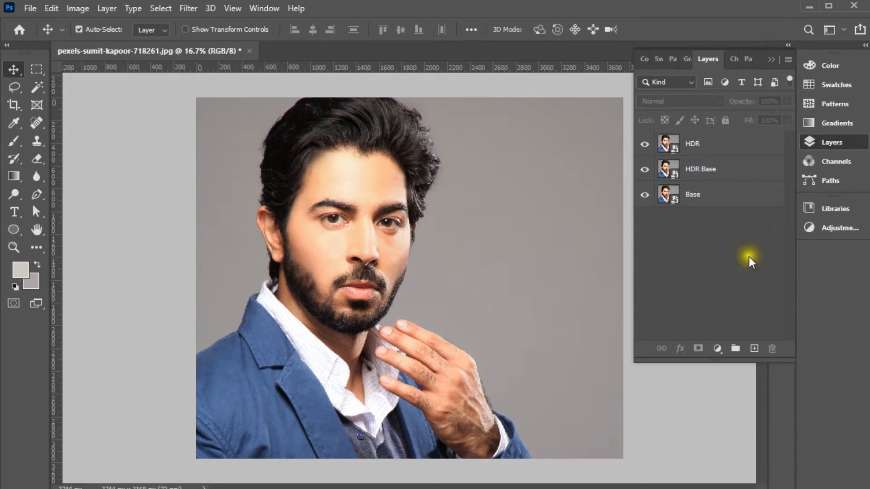
# - Add an Invert adjustment layer above the HDR layer and clip it to that layer
pyautogui.click(710, 145)
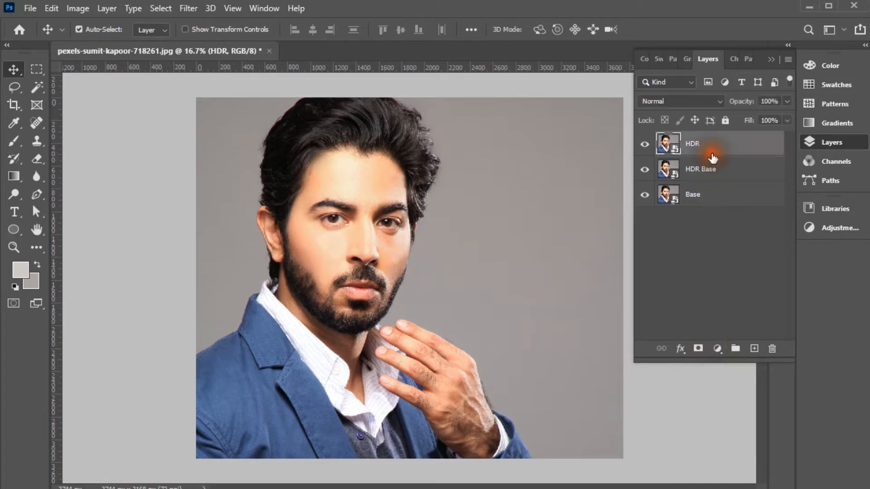
pyautogui.click(717, 349)
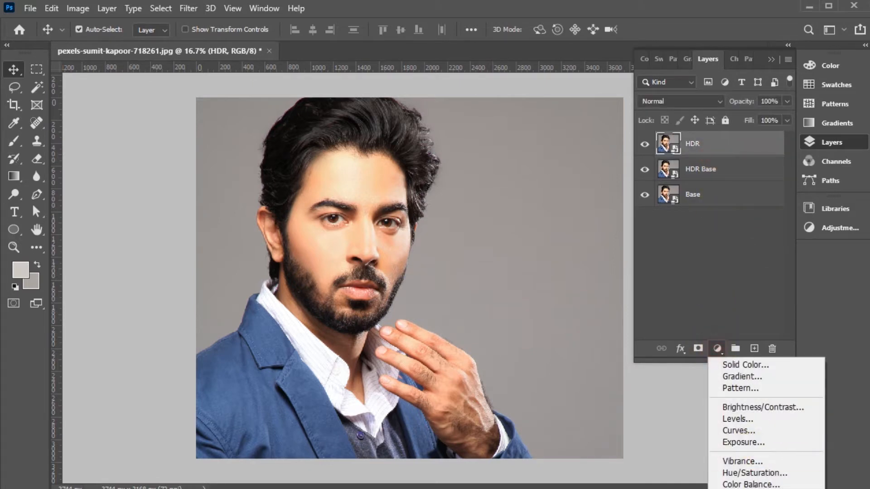
pyautogui.click(734, 488)
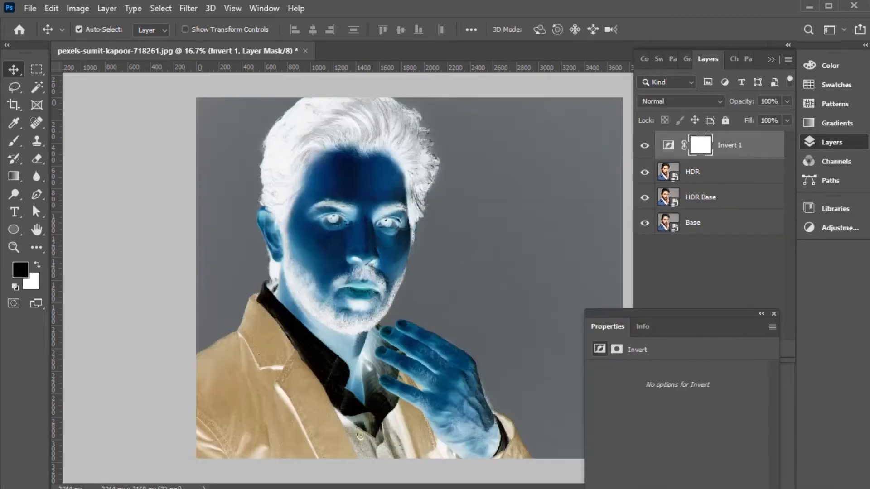
pyautogui.moveTo(685, 325); pyautogui.dragTo(581, 181)
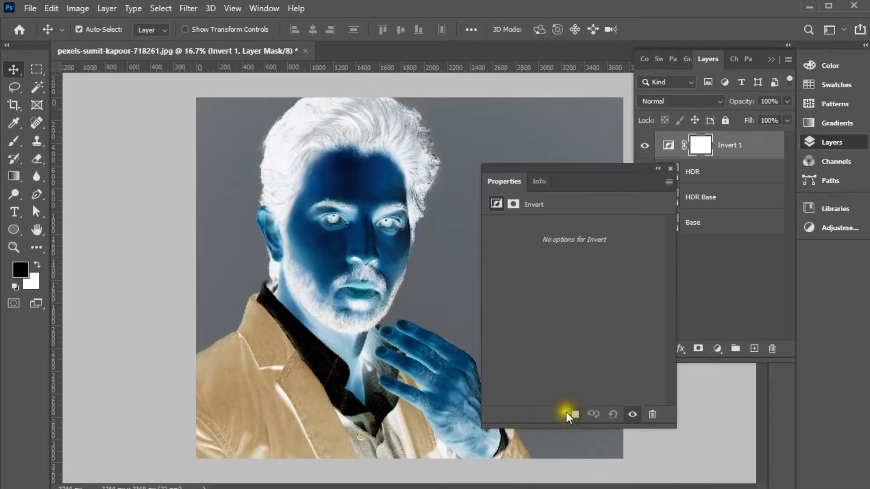
pyautogui.moveTo(586, 176); pyautogui.dragTo(527, 180)
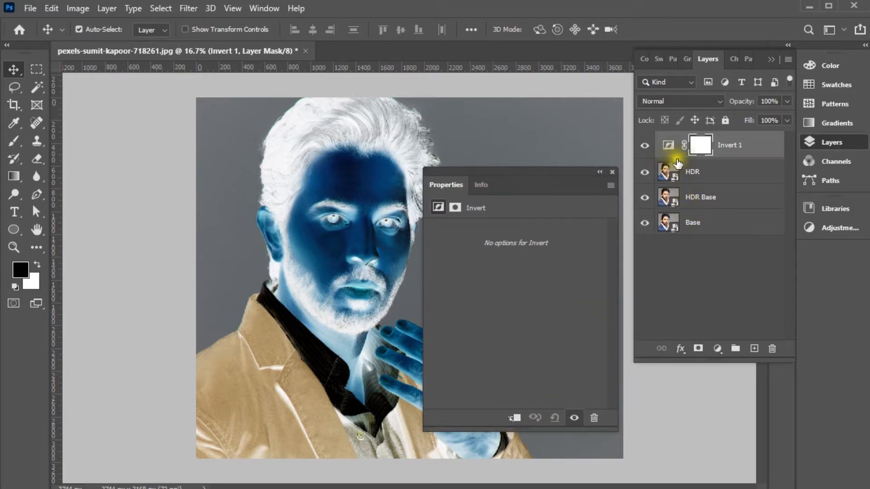
pyautogui.click(514, 419)
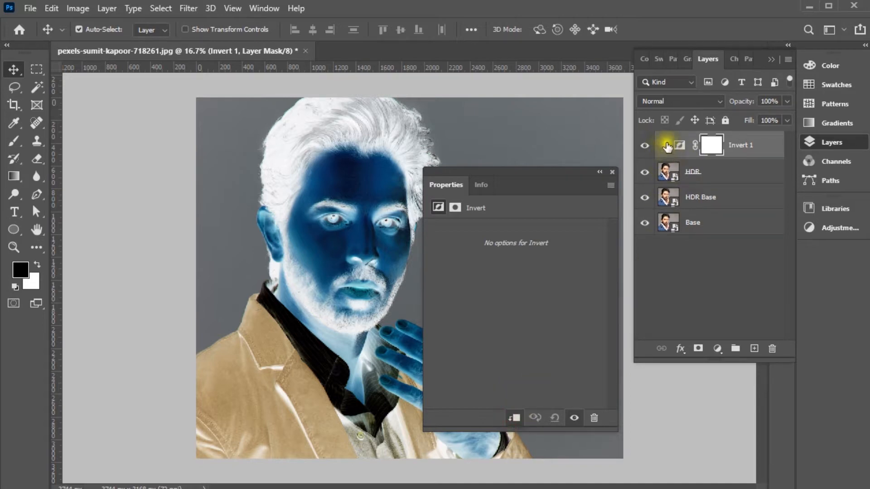
pyautogui.click(612, 172)
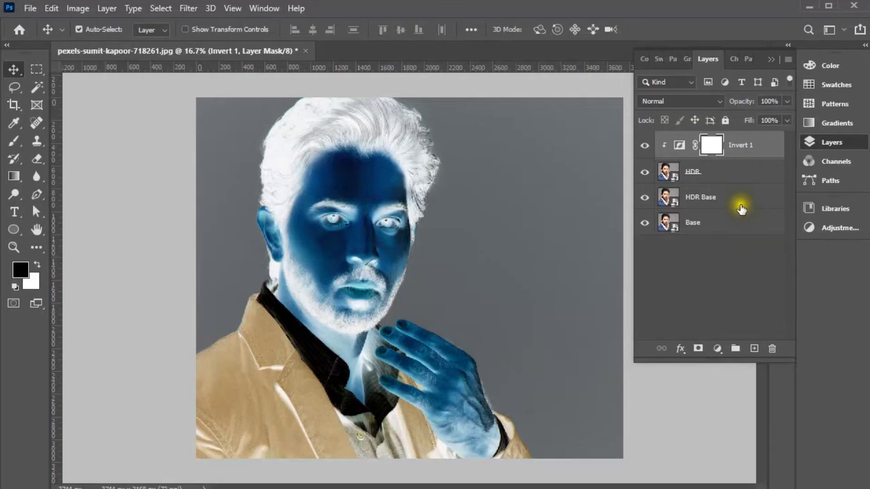
# - Set the HDR layer's blend mode to Vivid Light
pyautogui.click(733, 180)
pyautogui.click(675, 105)
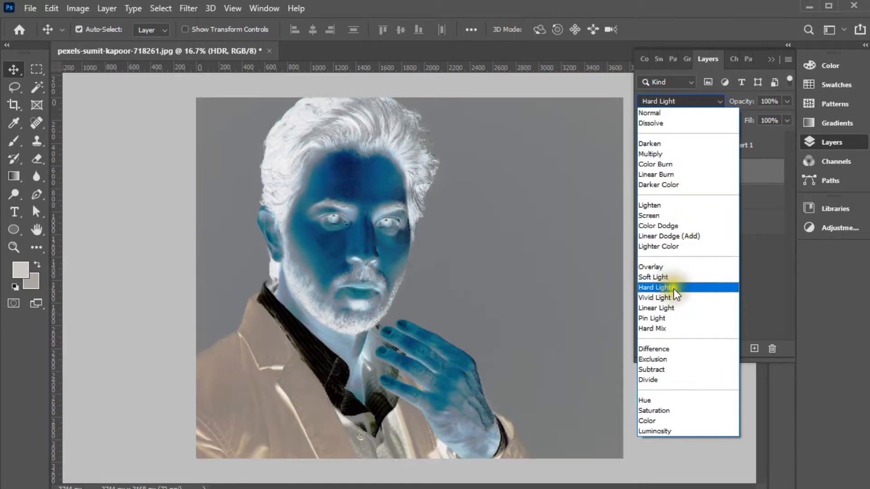
pyautogui.click(674, 297)
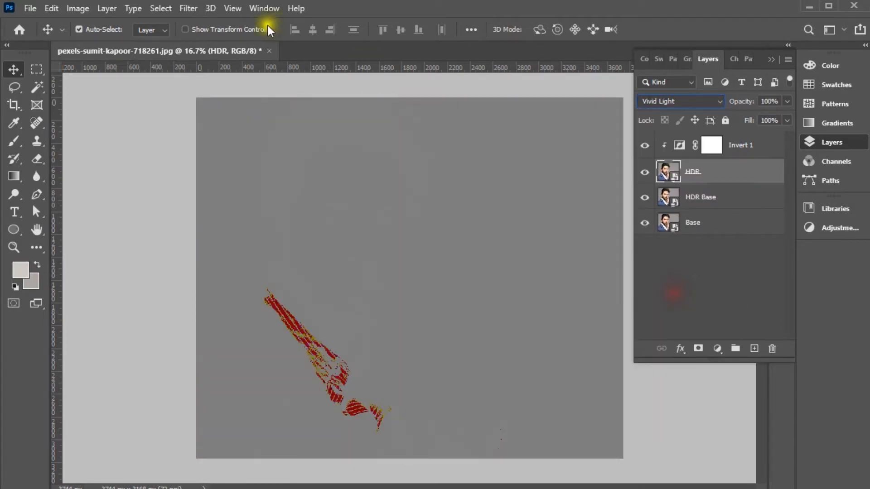
pyautogui.click(189, 8)
pyautogui.click(236, 166)
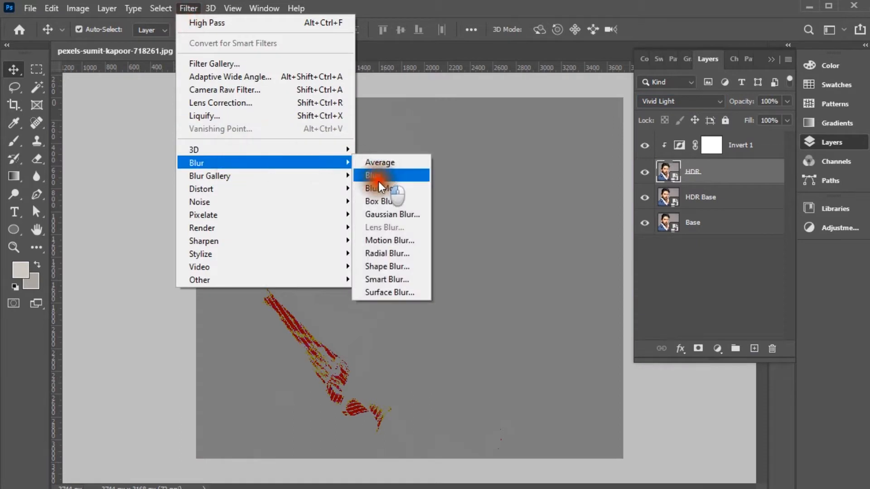
pyautogui.click(378, 214)
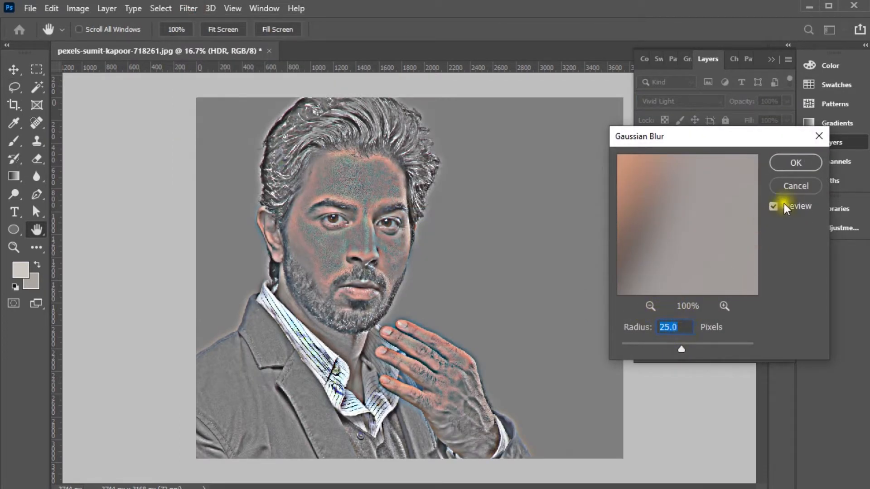
pyautogui.click(787, 187)
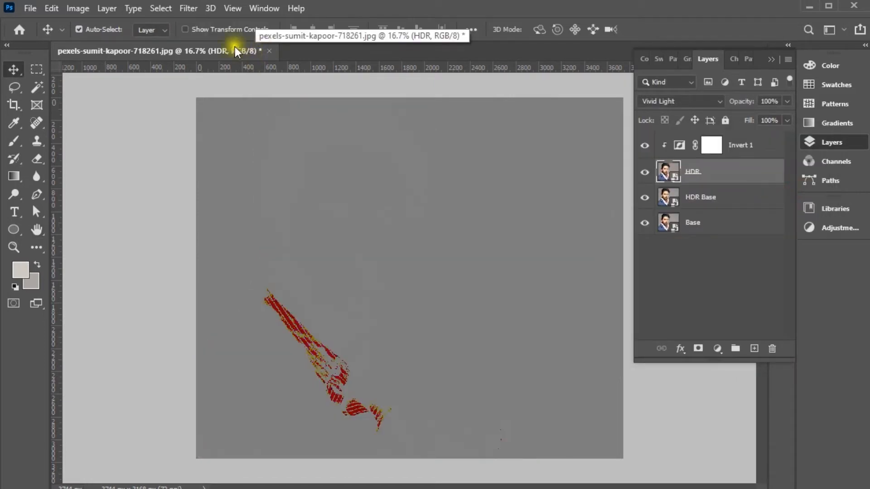
# - Apply a Surface Blur to the HDR layer with a radius of about 24 pixels and a threshold of 30 levels
pyautogui.click(186, 8)
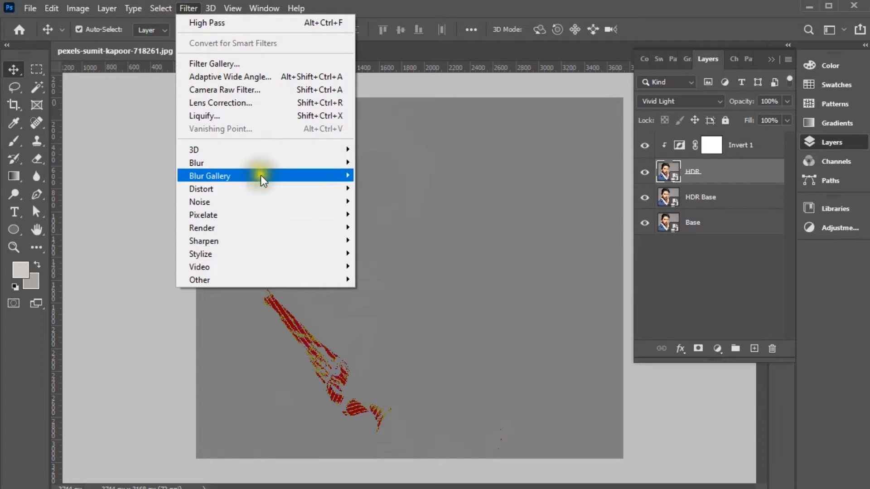
pyautogui.moveTo(265, 167)
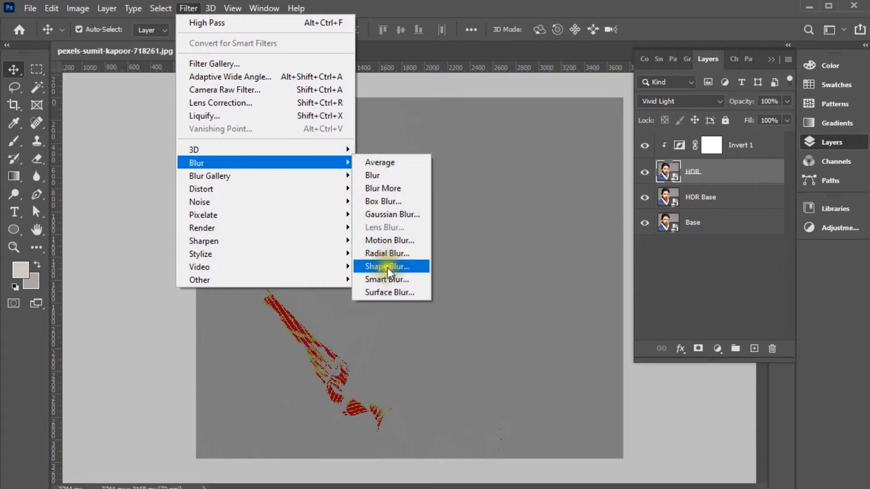
pyautogui.click(387, 292)
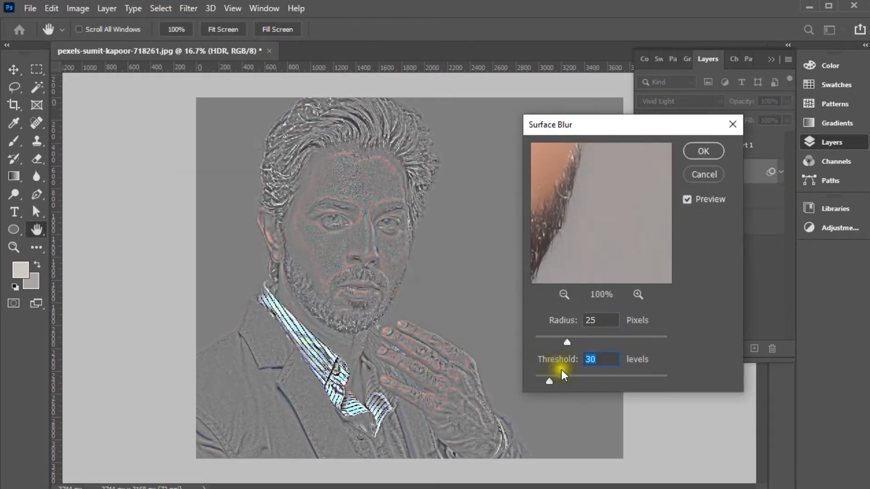
pyautogui.moveTo(606, 324); pyautogui.dragTo(576, 321)
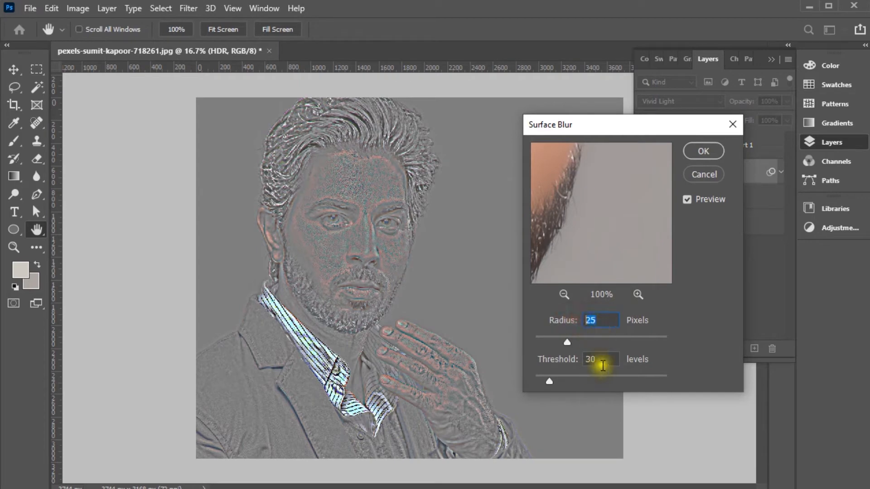
pyautogui.moveTo(602, 363); pyautogui.dragTo(565, 343)
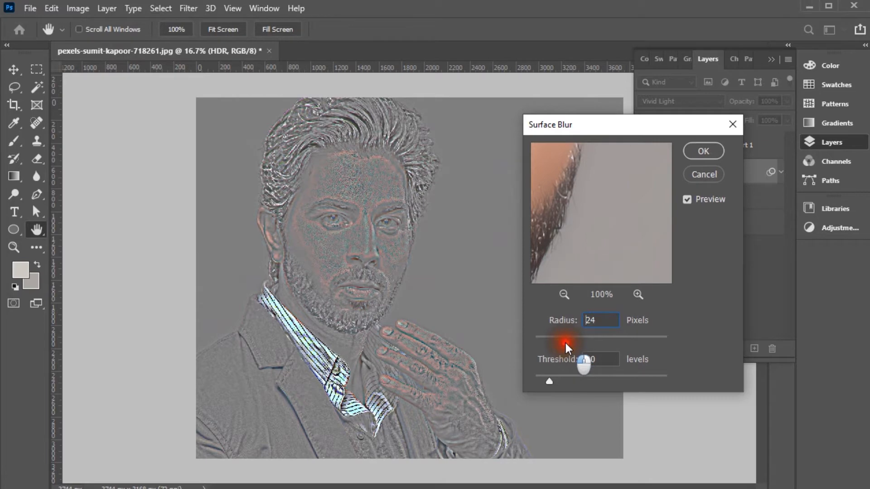
pyautogui.click(701, 153)
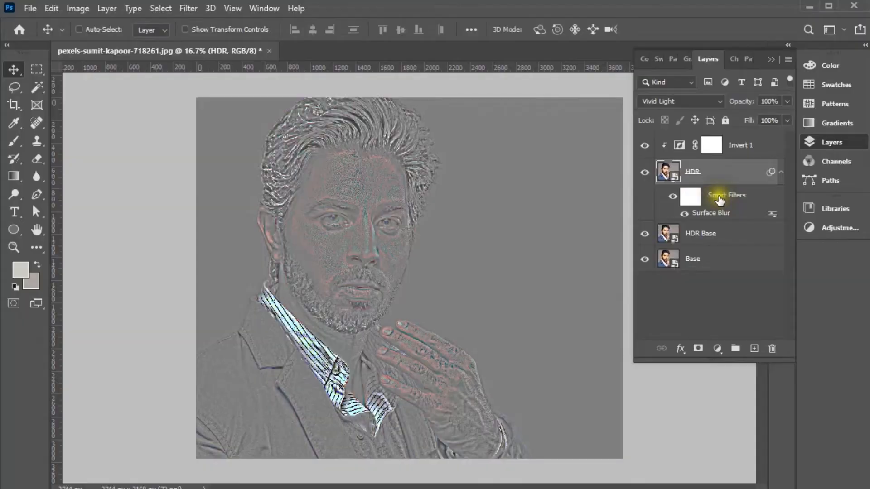
pyautogui.click(737, 145)
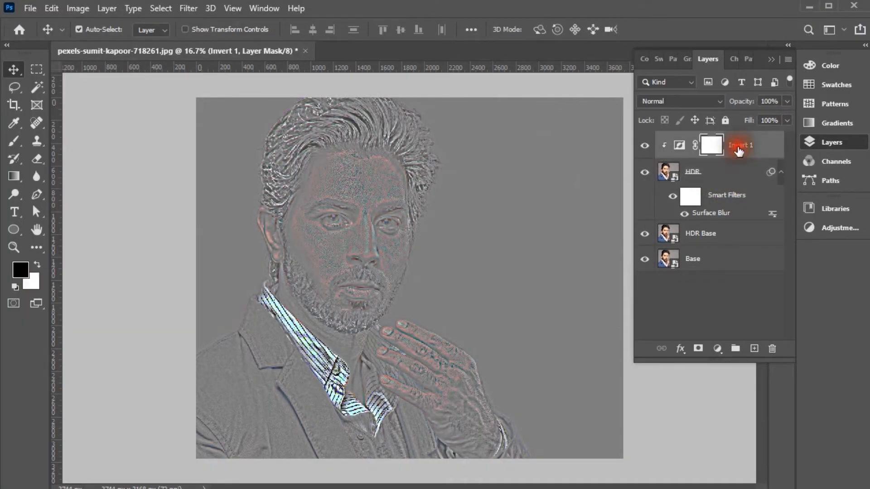
pyautogui.click(722, 235)
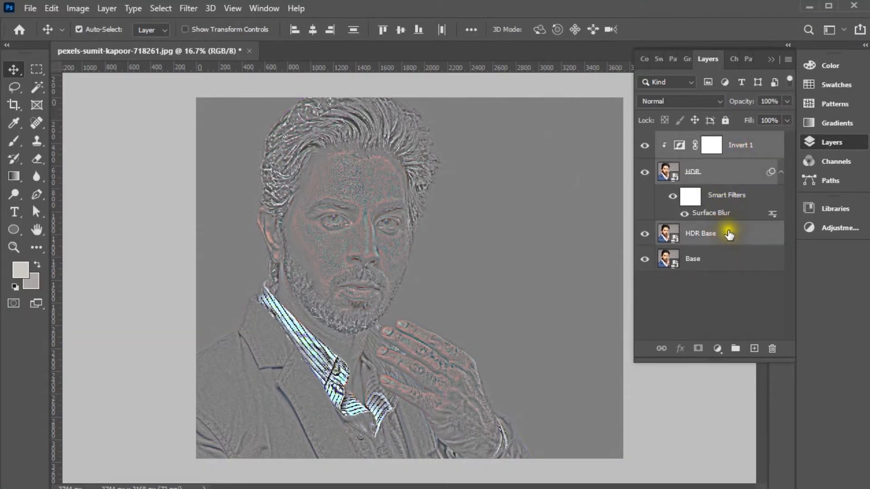
pyautogui.moveTo(728, 234); pyautogui.dragTo(754, 349)
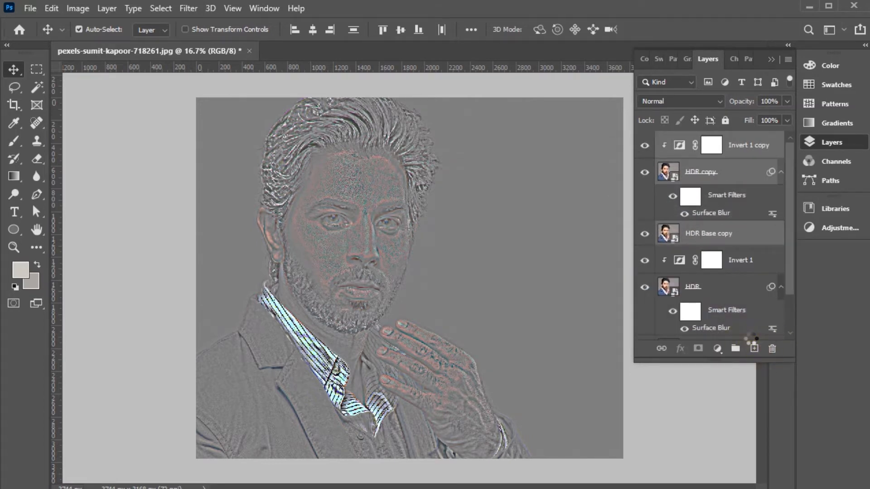
pyautogui.hotkey('ctrl', 'z')
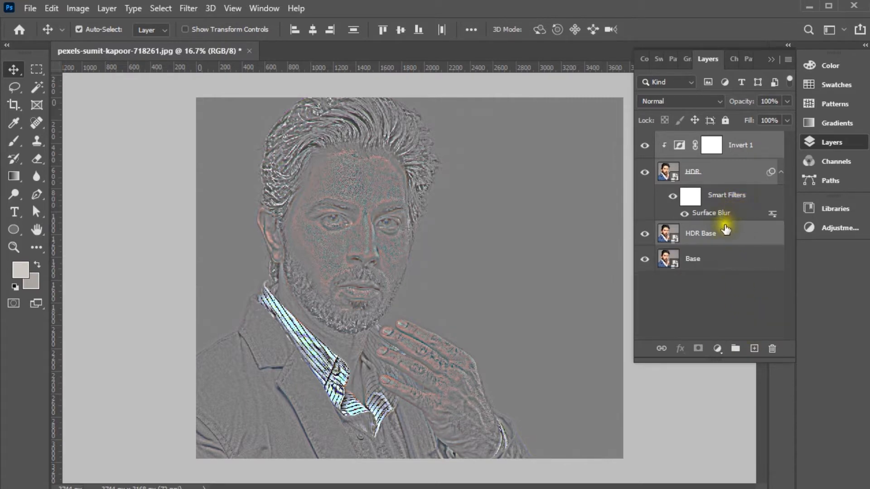
# - Group the Invert 1, HDR and HDR Base layers and name the group HDR
pyautogui.click(741, 145)
pyautogui.keyDown('shift'); pyautogui.click(722, 231); pyautogui.keyUp('shift')
pyautogui.moveTo(729, 238); pyautogui.dragTo(735, 348)
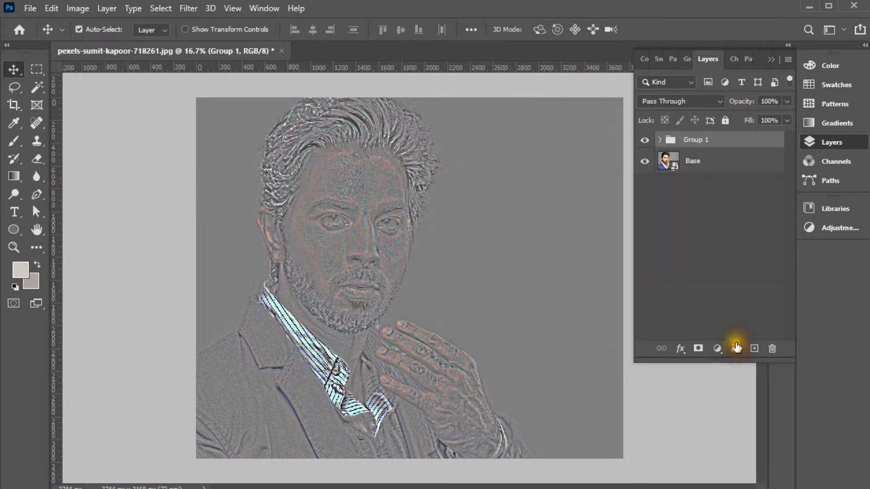
pyautogui.doubleClick(696, 140)
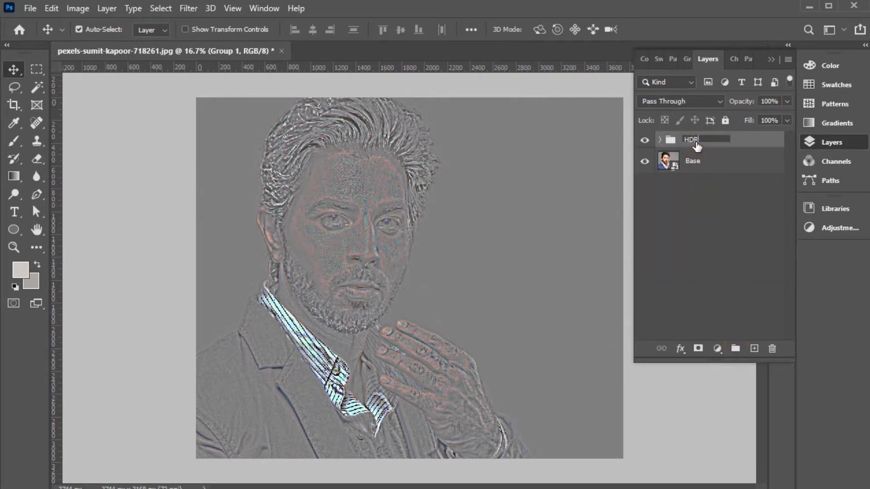
pyautogui.click(724, 207)
pyautogui.click(684, 141)
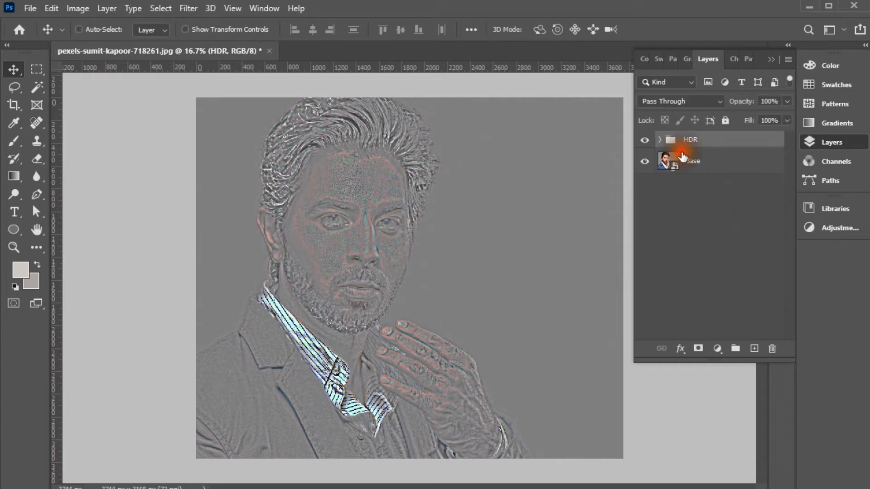
# - Set the HDR group's blend mode to Overlay
pyautogui.click(676, 102)
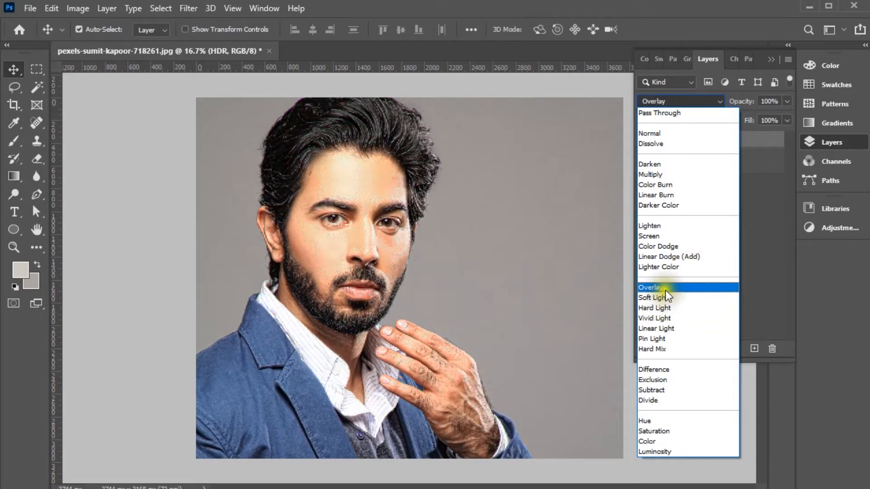
pyautogui.click(664, 288)
# - Compare the man's face and hair up close and zoomed out with the HDR group hidden and shown
pyautogui.hotkey('ctrl', 'space')
pyautogui.moveTo(217, 131); pyautogui.dragTo(392, 247)
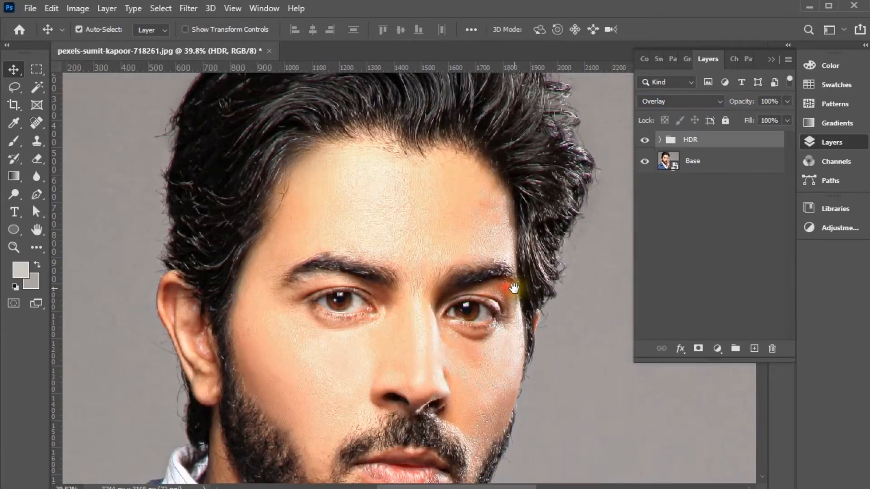
pyautogui.click(645, 140)
pyautogui.click(645, 141)
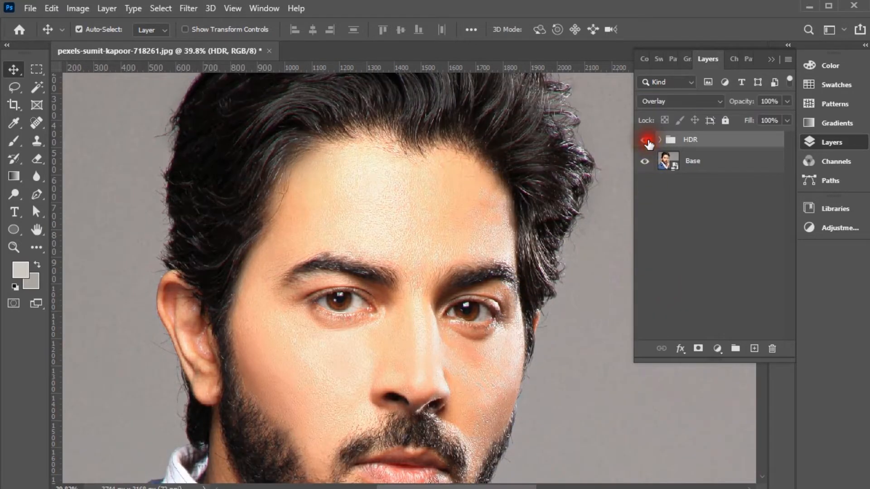
pyautogui.scroll(-2, 462, 291)
pyautogui.moveTo(455, 271); pyautogui.dragTo(438, 253)
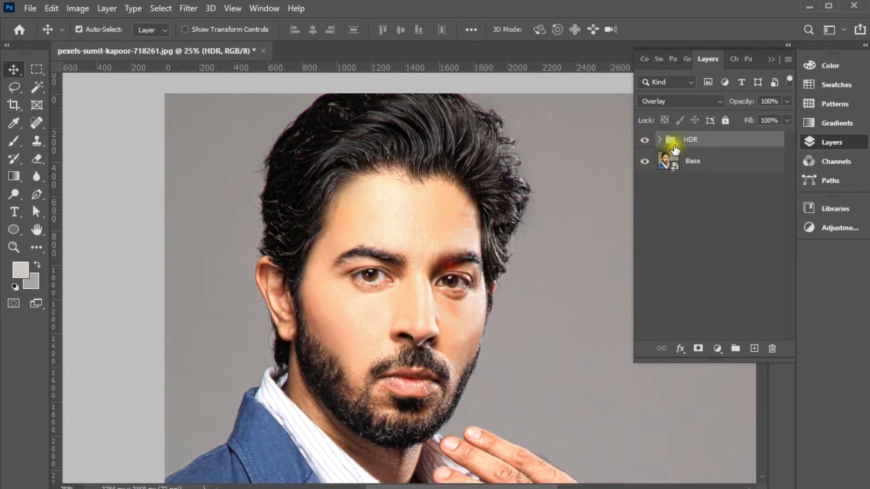
pyautogui.click(645, 140)
pyautogui.click(645, 140)
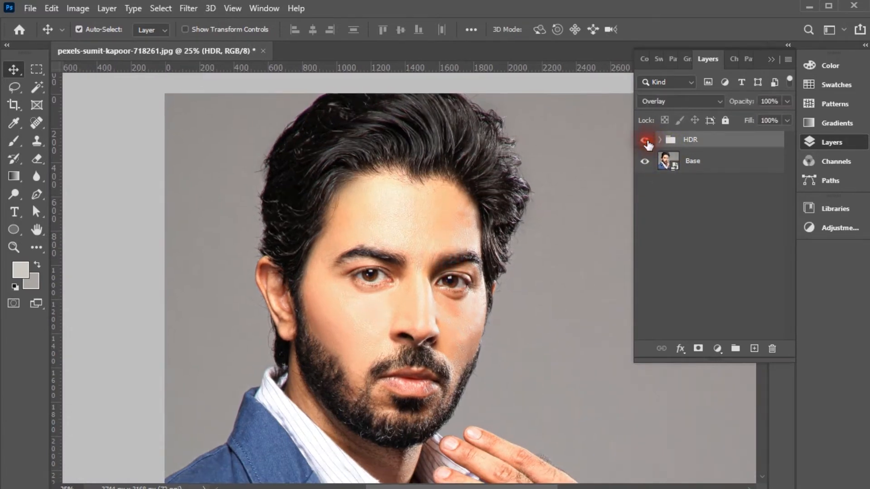
# - Duplicate the Base layer and rename the copy Tone
pyautogui.click(696, 163)
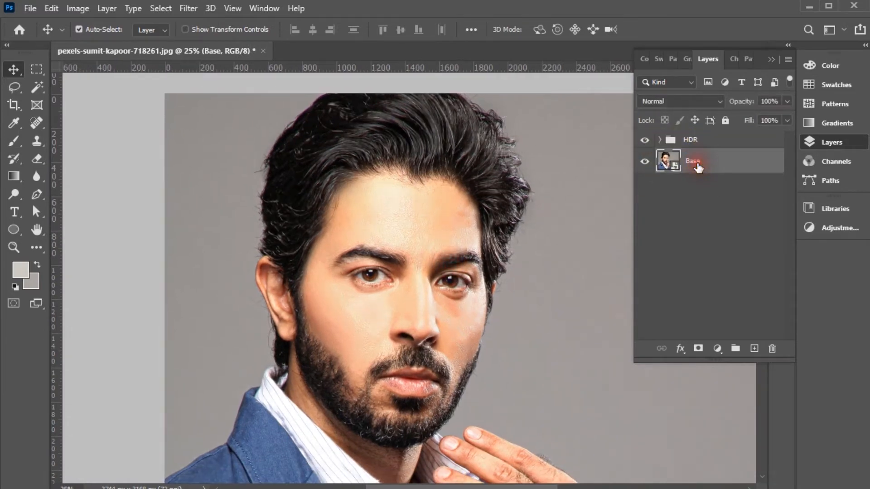
pyautogui.moveTo(697, 168); pyautogui.dragTo(754, 348)
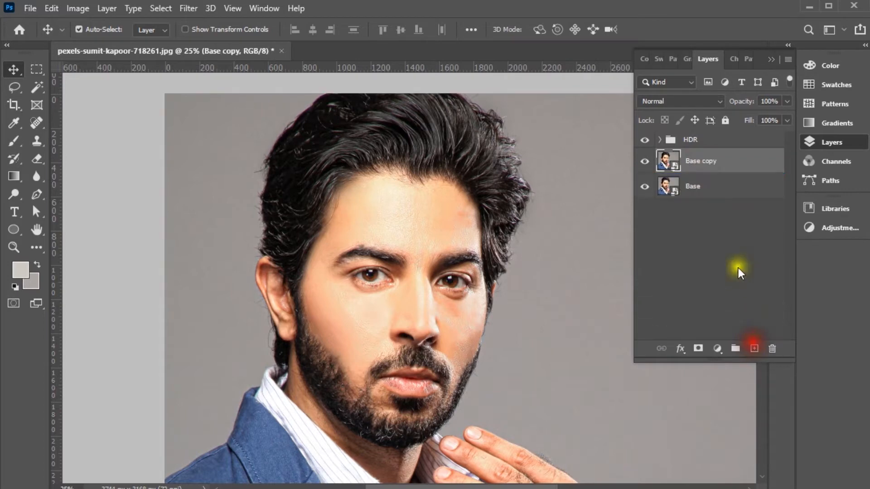
pyautogui.doubleClick(707, 162)
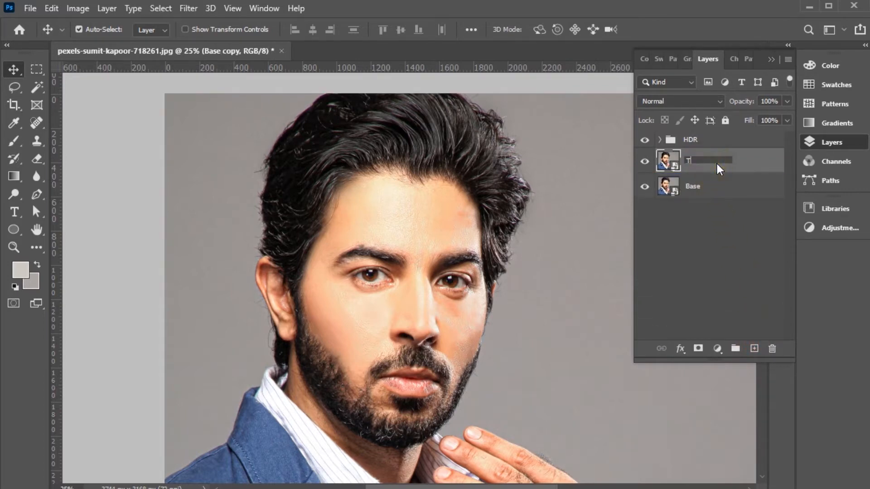
pyautogui.click(715, 220)
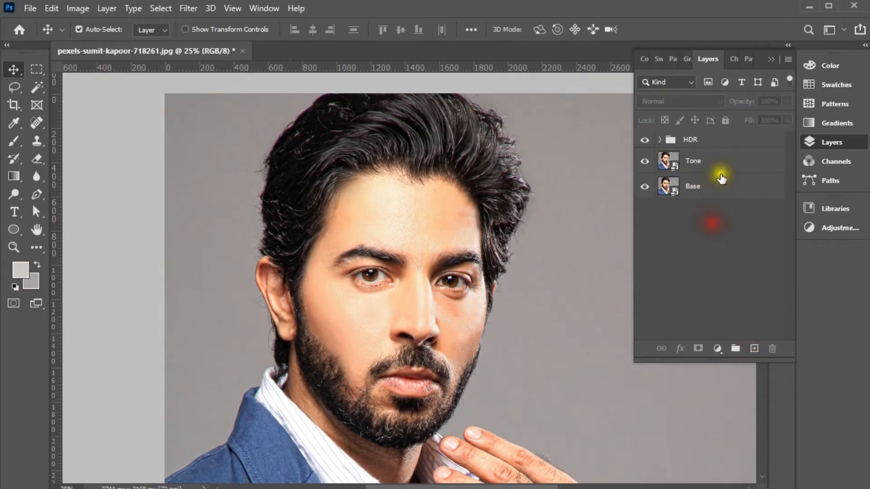
# - Move the Tone layer above the HDR group and switch its visibility to compare the portrait
pyautogui.press('z')
pyautogui.click(724, 165)
pyautogui.moveTo(732, 168); pyautogui.dragTo(728, 128)
pyautogui.click(644, 144)
pyautogui.click(644, 144)
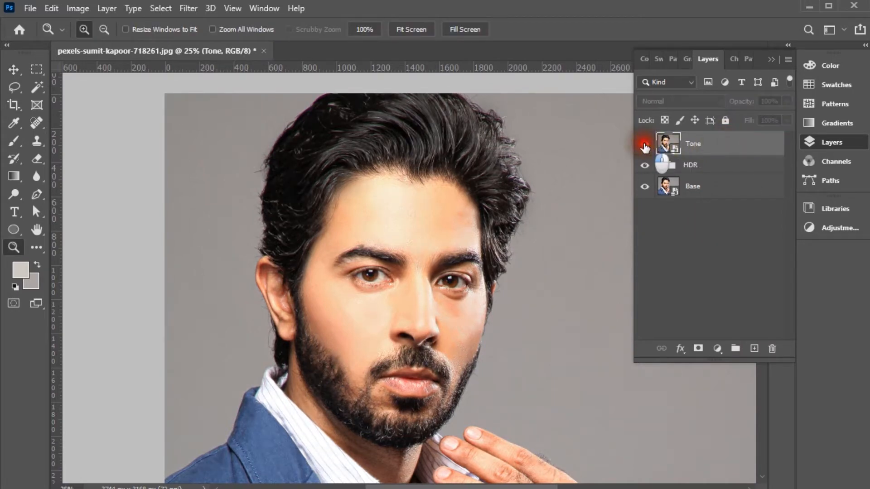
pyautogui.click(644, 146)
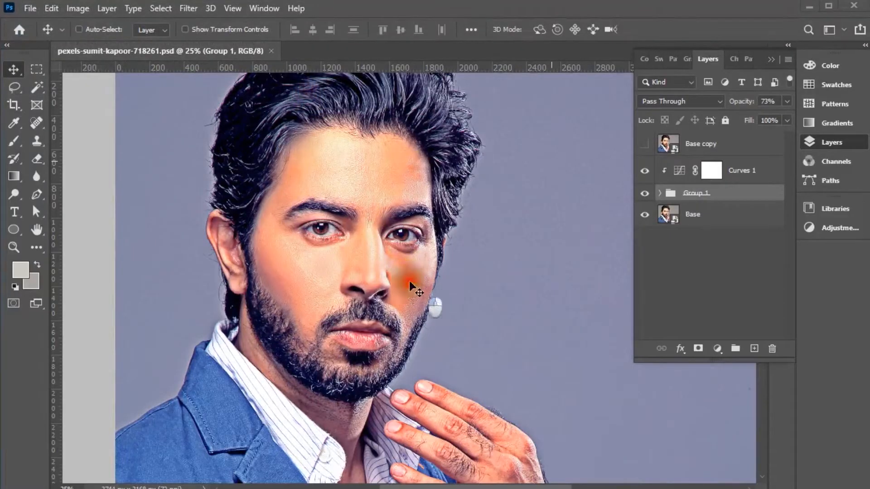
# - Examine how Group 1 and the Curves 1 adjustment affect the portrait by hiding and showing each of them
pyautogui.hotkey('ctrl', '-')
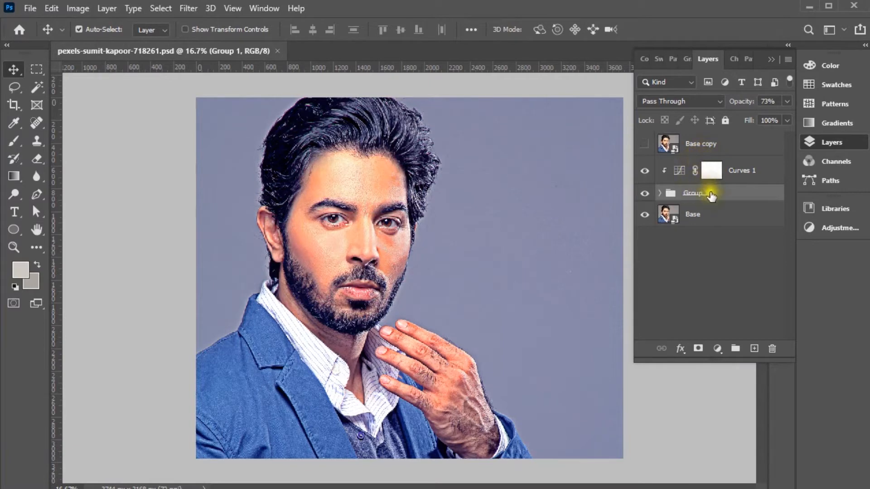
pyautogui.click(644, 194)
pyautogui.click(645, 193)
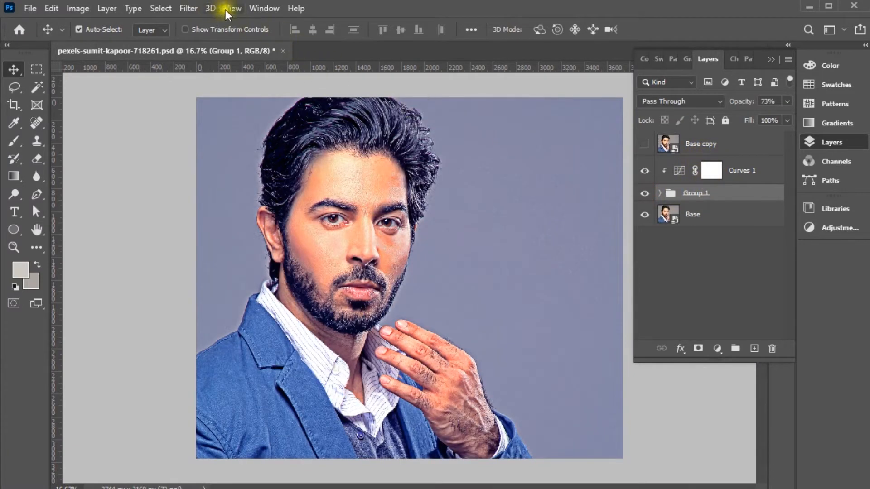
pyautogui.click(753, 194)
pyautogui.click(187, 8)
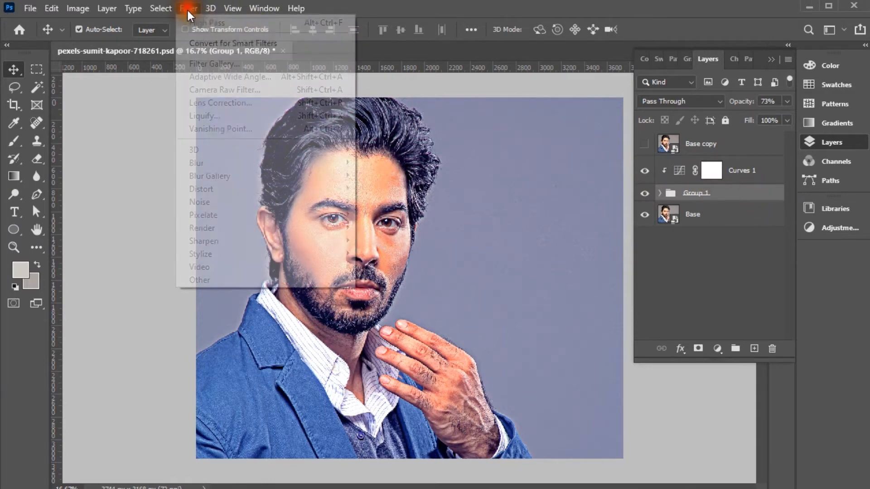
pyautogui.click(736, 196)
pyautogui.scroll(1, 369, 238)
pyautogui.moveTo(369, 237); pyautogui.dragTo(407, 265)
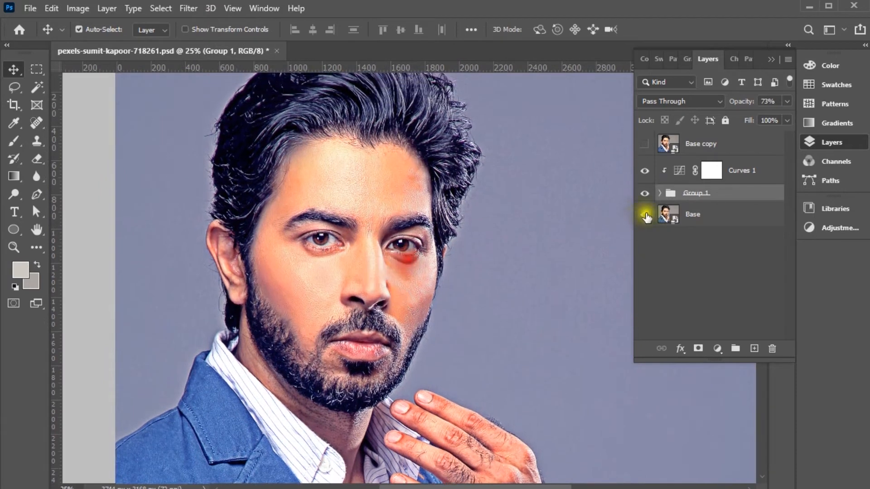
pyautogui.click(651, 172)
pyautogui.click(651, 172)
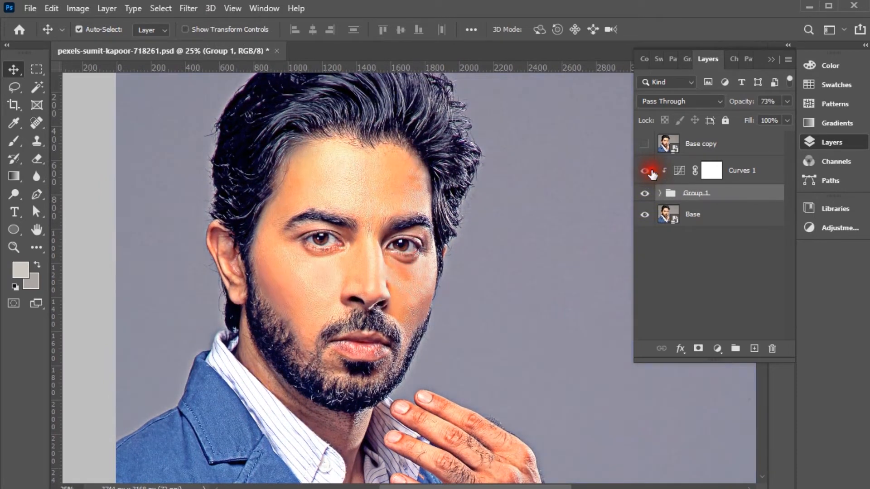
# - Try a layer mask on Group 1 and remove it again
pyautogui.click(734, 194)
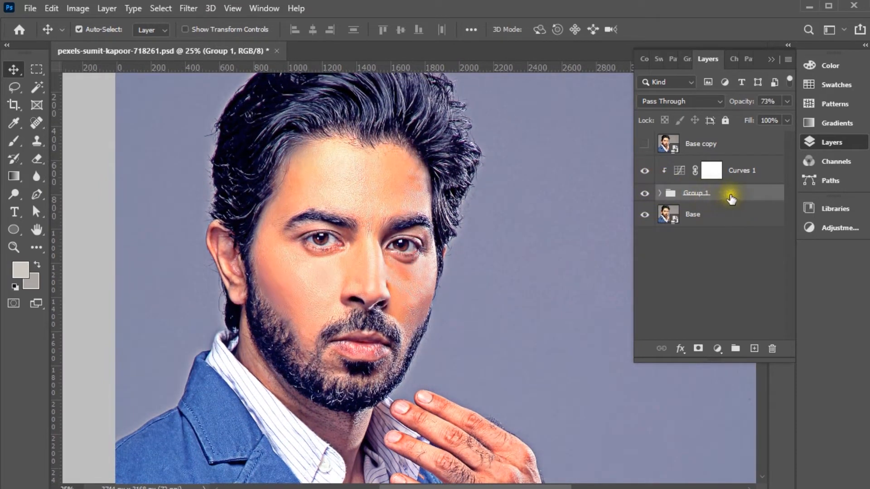
pyautogui.click(699, 349)
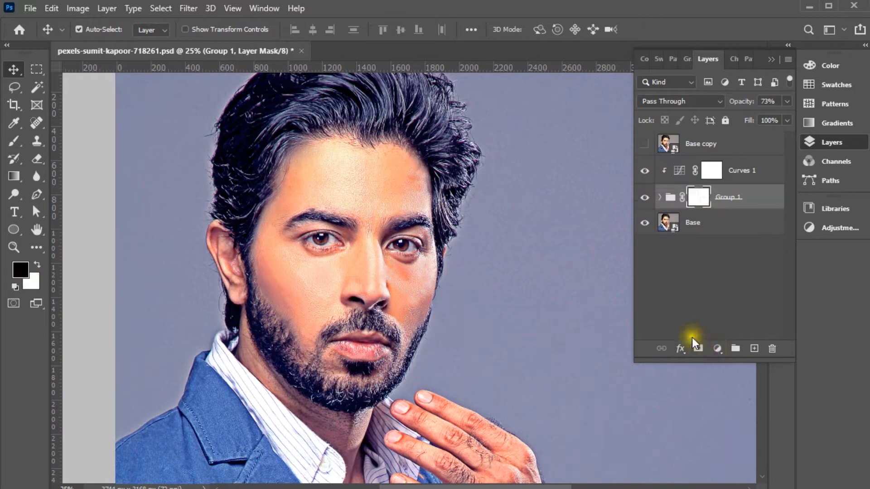
pyautogui.click(644, 223)
pyautogui.press('Delete')
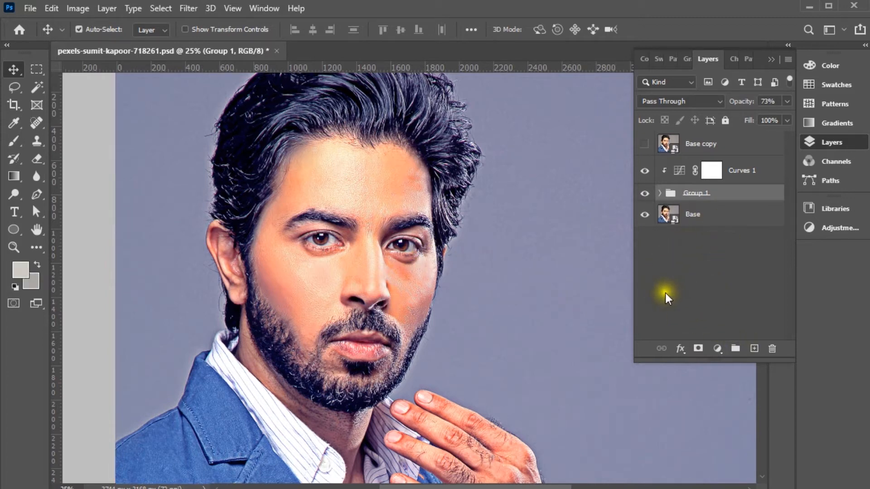
# - Add a Color Balance adjustment clipped to Group 1, with midtones at Cyan-Red -49, Magenta-Green +20 and Yellow-Blue +35
pyautogui.click(716, 348)
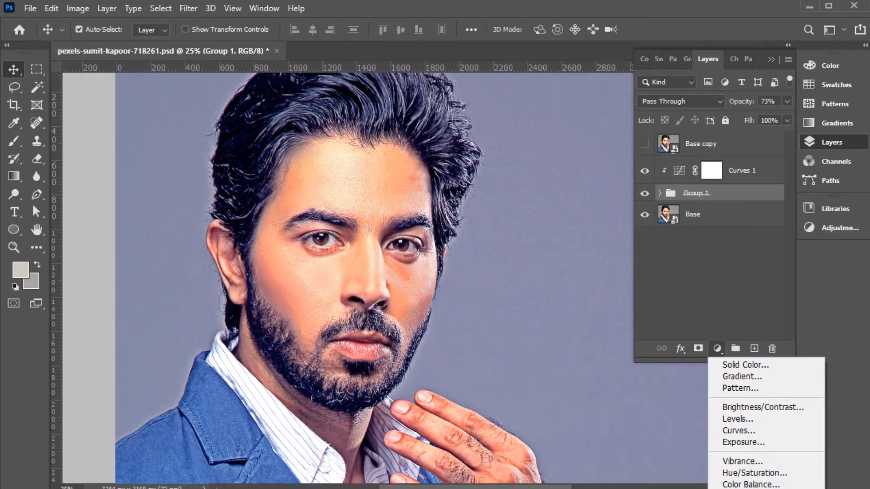
pyautogui.click(750, 484)
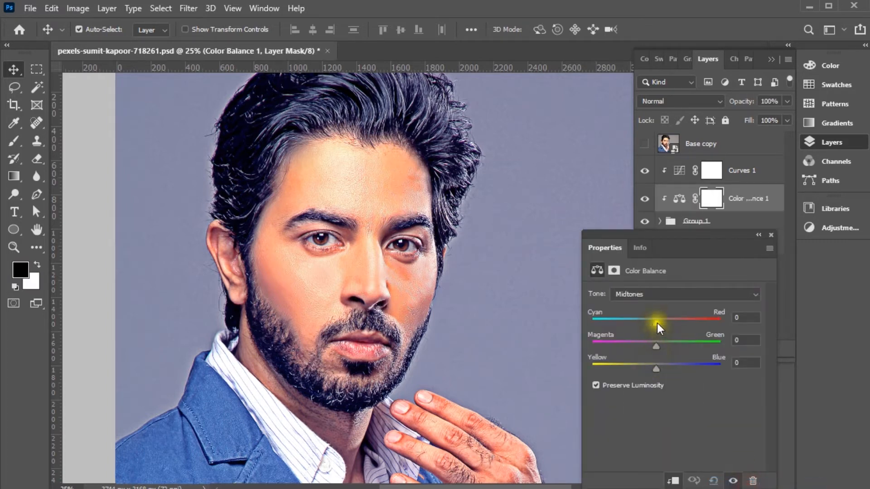
pyautogui.moveTo(657, 322); pyautogui.dragTo(635, 322)
pyautogui.click(674, 481)
pyautogui.click(674, 481)
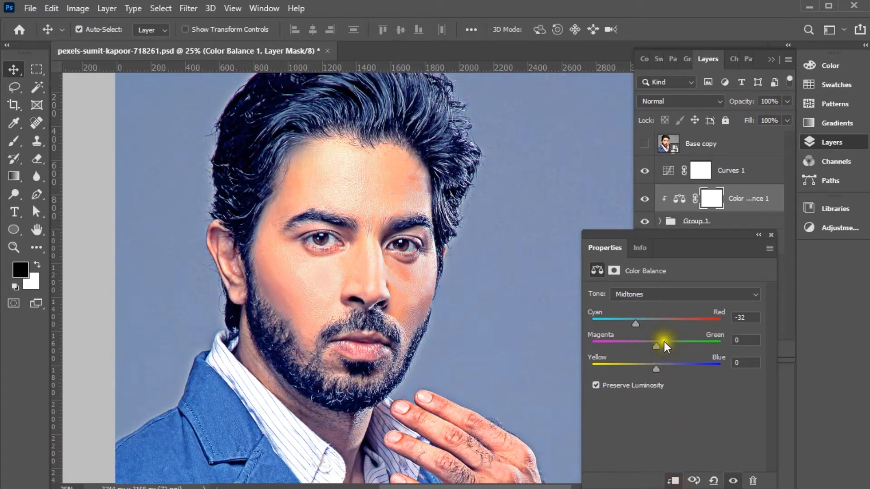
pyautogui.moveTo(655, 348); pyautogui.dragTo(689, 370)
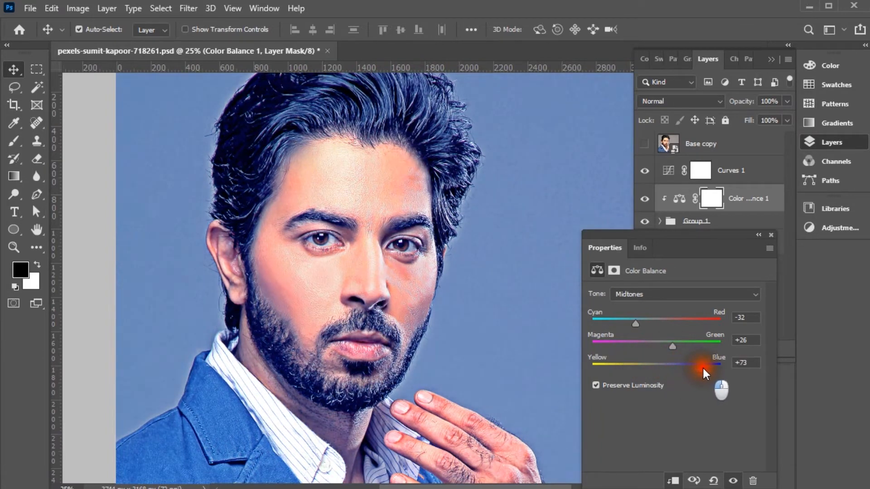
pyautogui.moveTo(703, 369); pyautogui.dragTo(668, 346)
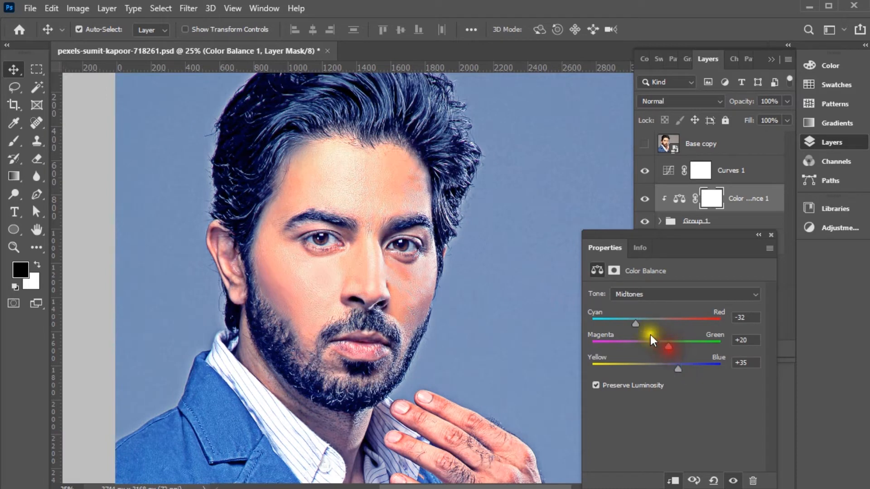
pyautogui.moveTo(635, 322)
pyautogui.mouseDown()
pyautogui.moveTo(616, 322)
pyautogui.moveTo(624, 320)
pyautogui.mouseUp()
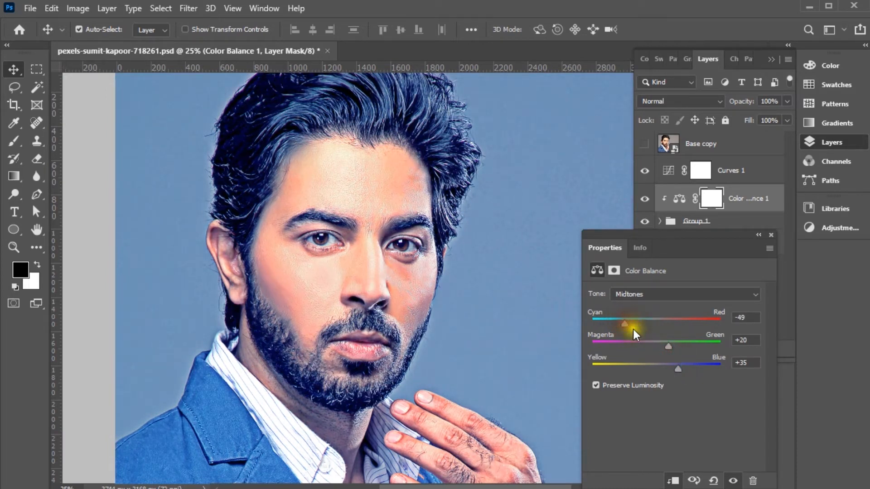
pyautogui.click(770, 234)
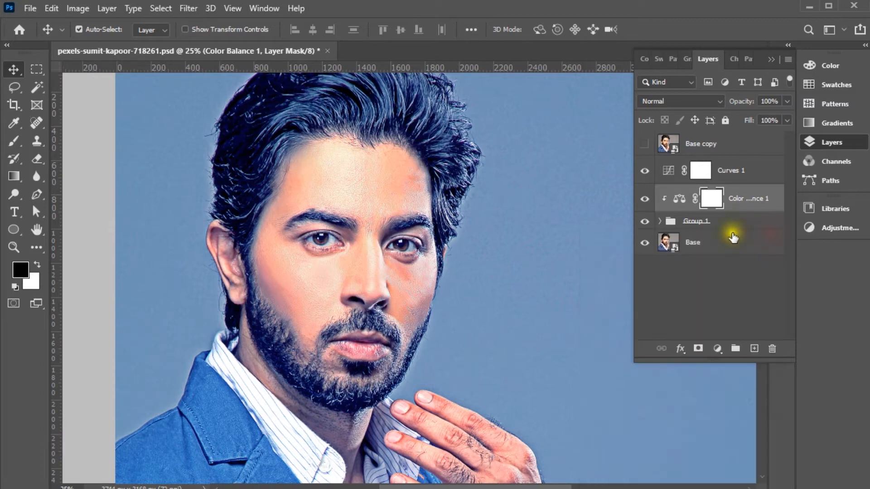
# - Invert the Color Balance layer's white mask to black
pyautogui.moveTo(410, 277); pyautogui.dragTo(431, 371)
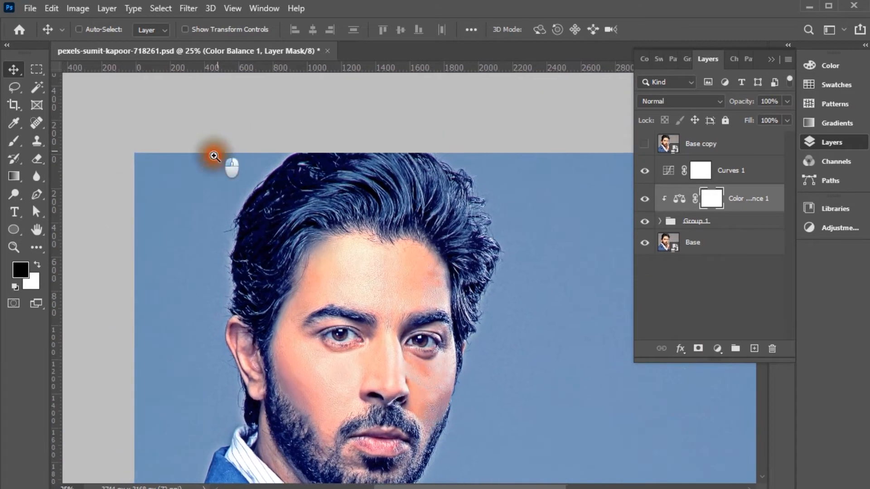
pyautogui.moveTo(213, 155); pyautogui.dragTo(533, 337)
pyautogui.keyDown('alt'); pyautogui.click(449, 341); pyautogui.keyUp('alt')
pyautogui.keyDown('alt'); pyautogui.click(449, 342); pyautogui.keyUp('alt')
pyautogui.keyDown('alt'); pyautogui.click(449, 341); pyautogui.keyUp('alt')
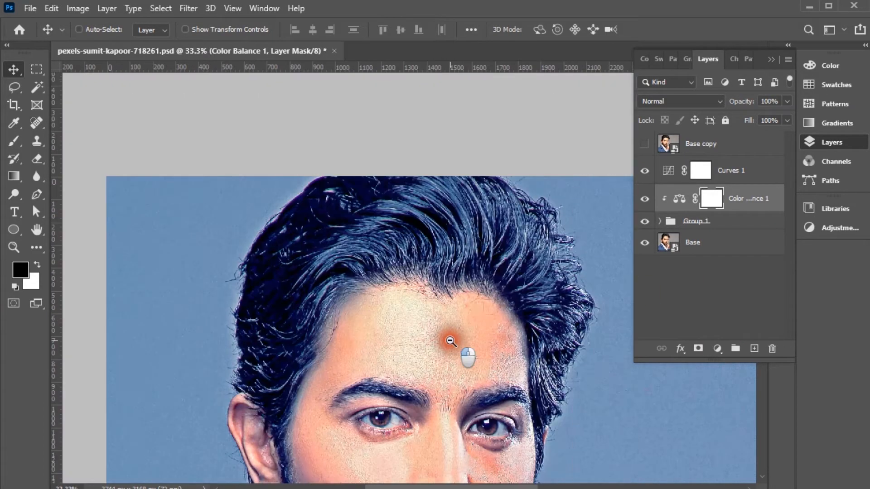
pyautogui.moveTo(453, 325); pyautogui.dragTo(407, 200)
pyautogui.moveTo(424, 266); pyautogui.dragTo(417, 250)
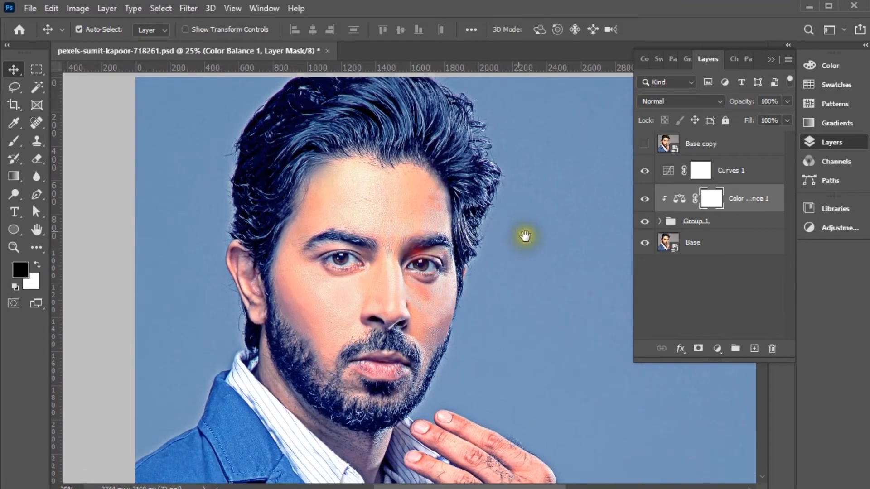
pyautogui.click(718, 206)
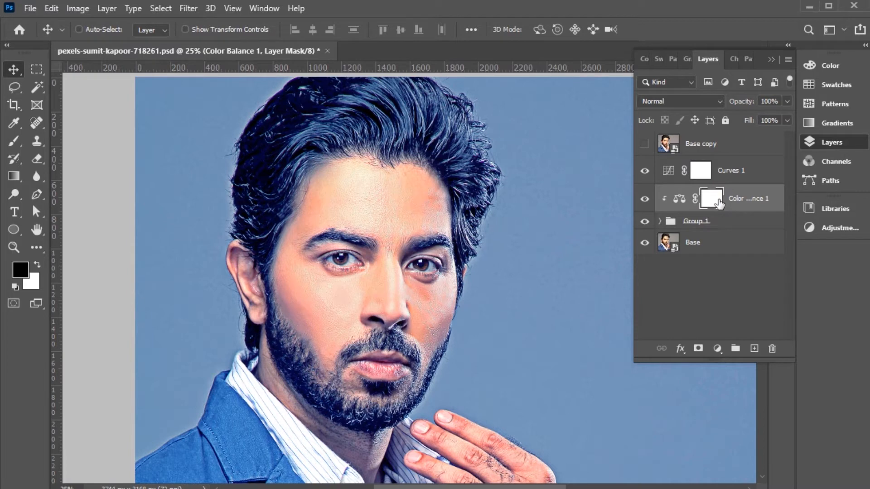
pyautogui.hotkey('ctrl', 'i')
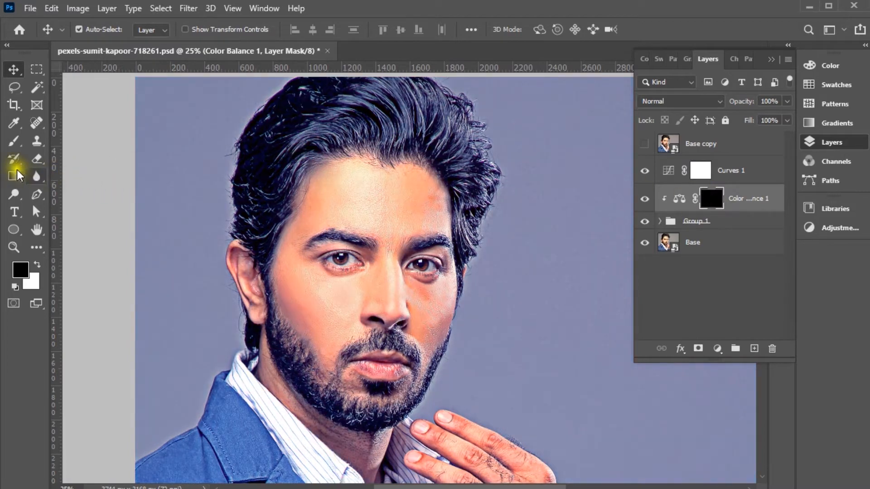
# - Paint white on the Color Balance mask over the hair above the forehead, using a soft brush of size 400
pyautogui.click(14, 139)
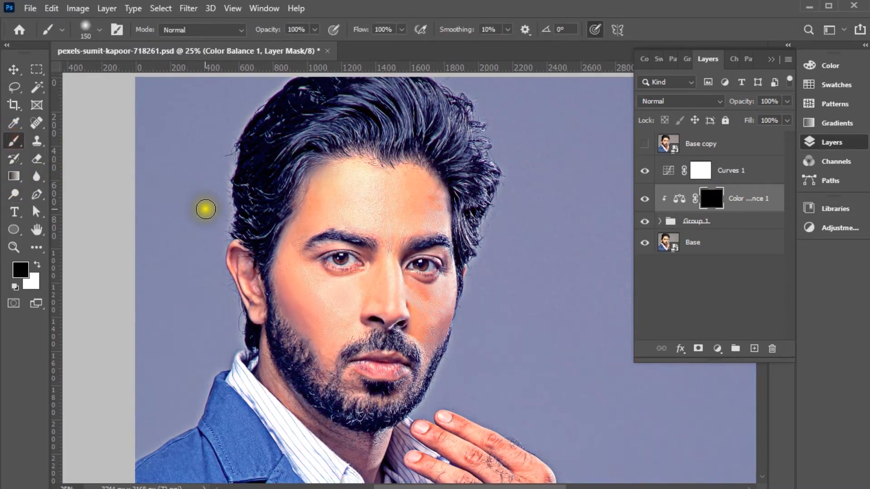
pyautogui.press(']')
pyautogui.press(']')
pyautogui.press(']')
pyautogui.press(']')
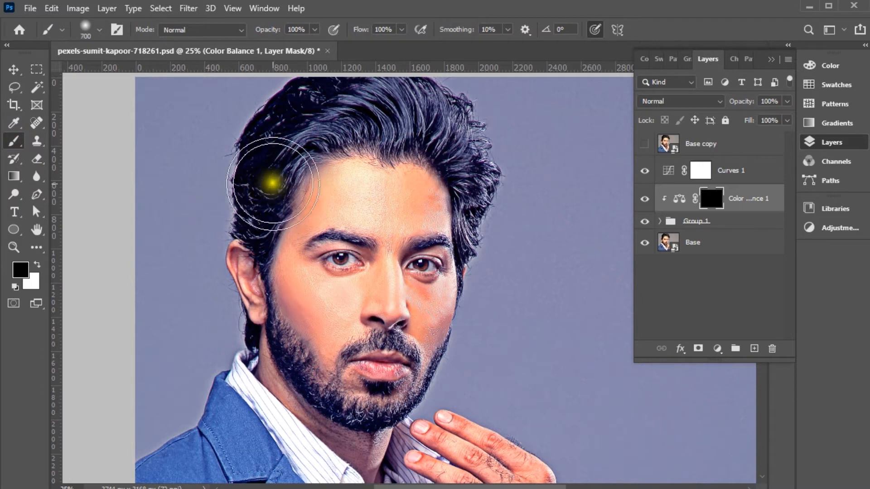
pyautogui.moveTo(271, 165)
pyautogui.mouseDown()
pyautogui.moveTo(291, 141)
pyautogui.moveTo(358, 126)
pyautogui.moveTo(475, 138)
pyautogui.moveTo(306, 97)
pyautogui.moveTo(236, 191)
pyautogui.moveTo(344, 206)
pyautogui.moveTo(330, 205)
pyautogui.moveTo(413, 198)
pyautogui.moveTo(321, 315)
pyautogui.moveTo(344, 324)
pyautogui.moveTo(442, 306)
pyautogui.moveTo(443, 360)
pyautogui.moveTo(320, 365)
pyautogui.moveTo(389, 448)
pyautogui.moveTo(208, 421)
pyautogui.moveTo(231, 423)
pyautogui.moveTo(174, 460)
pyautogui.moveTo(213, 426)
pyautogui.mouseUp()
pyautogui.press('x')
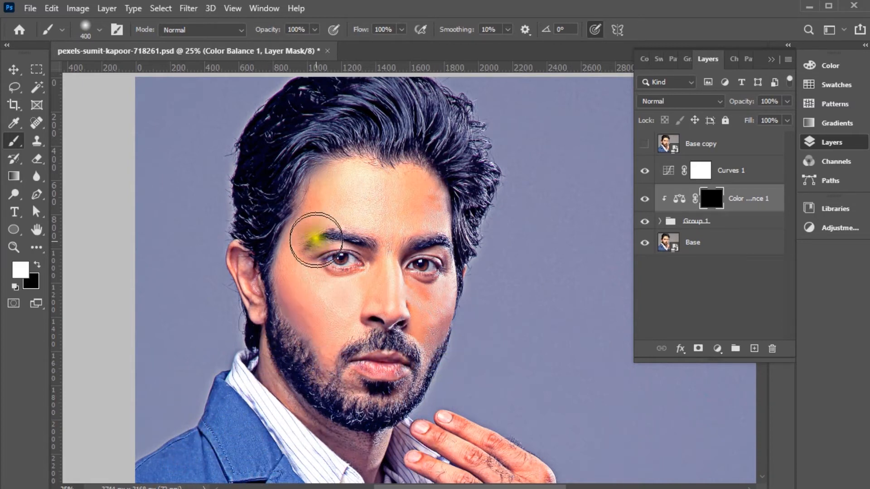
pyautogui.press('z')
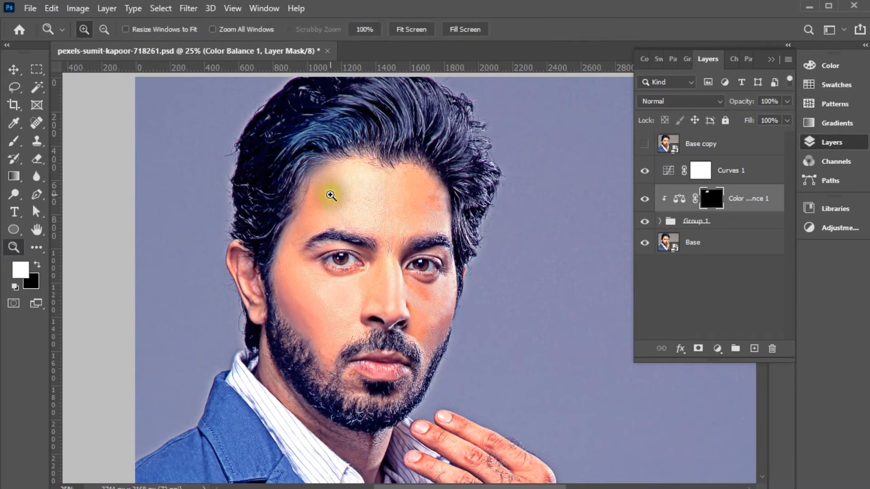
# - Examine the forehead skin and hairline up close, and check the whole portrait with the Color Balance effect
pyautogui.moveTo(331, 195); pyautogui.dragTo(398, 199)
pyautogui.keyDown('alt'); pyautogui.click(419, 324); pyautogui.keyUp('alt')
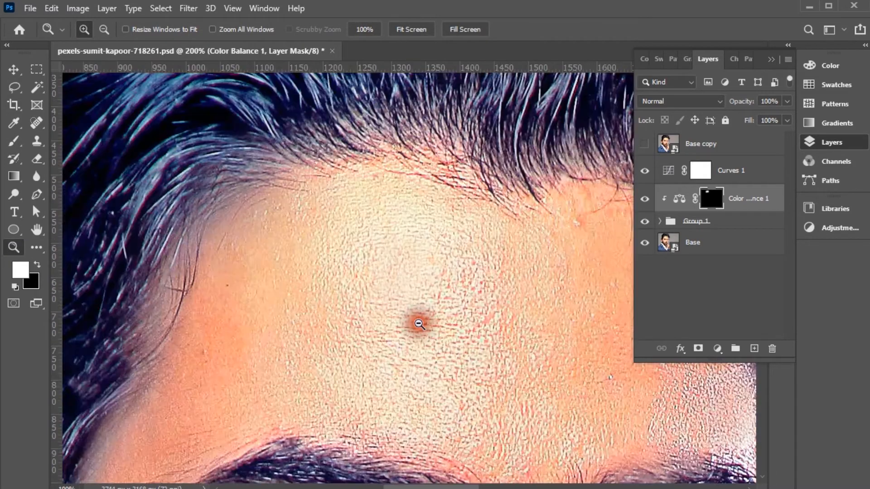
pyautogui.keyDown('alt'); pyautogui.click(419, 324); pyautogui.keyUp('alt')
pyautogui.keyDown('alt'); pyautogui.click(418, 324); pyautogui.keyUp('alt')
pyautogui.keyDown('alt'); pyautogui.click(418, 324); pyautogui.keyUp('alt')
pyautogui.moveTo(419, 319); pyautogui.dragTo(340, 198)
pyautogui.press('v')
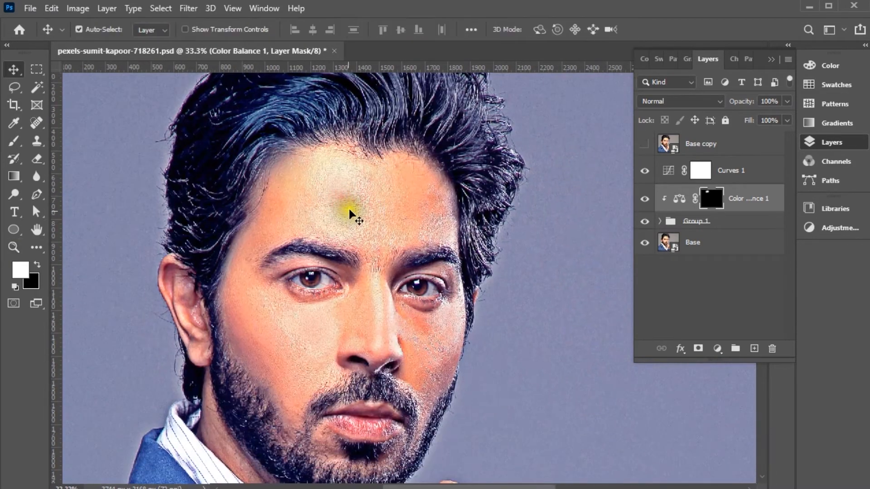
pyautogui.press('b')
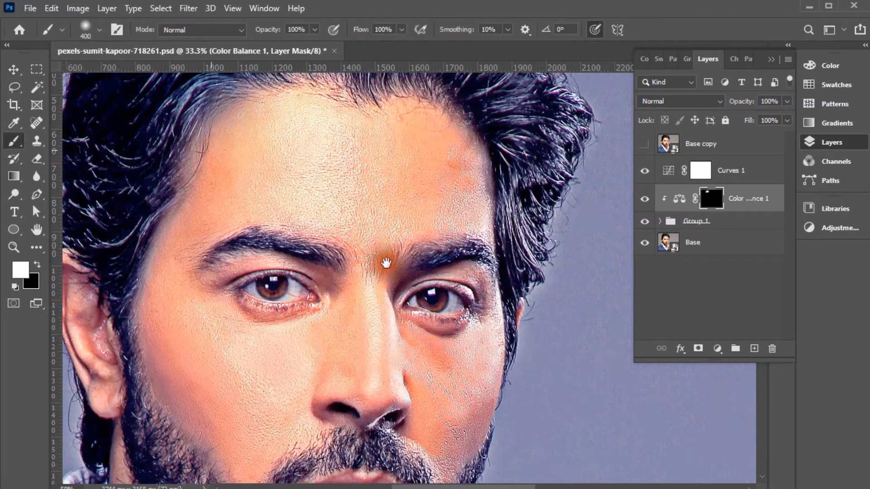
pyautogui.scroll(-1, 386, 262)
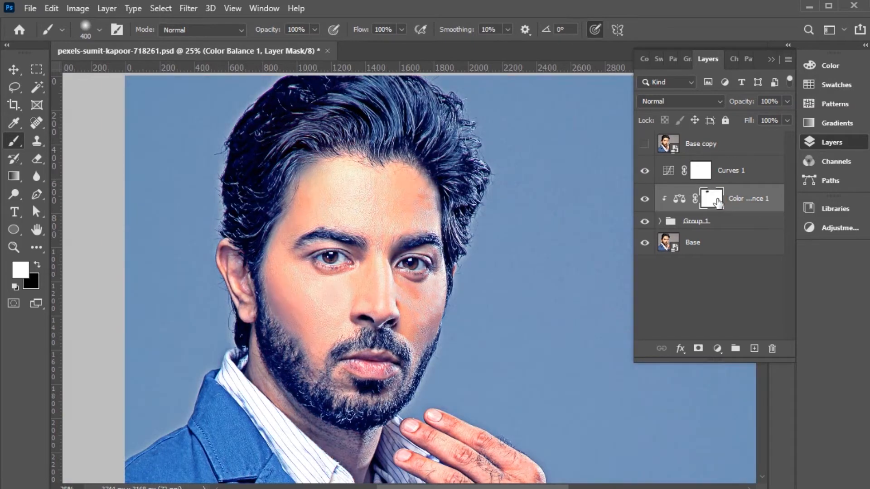
# - Reset the Color Balance mask to solid black and paint white over the hair with a soft brush of size 400
pyautogui.hotkey('ctrl', 'i')
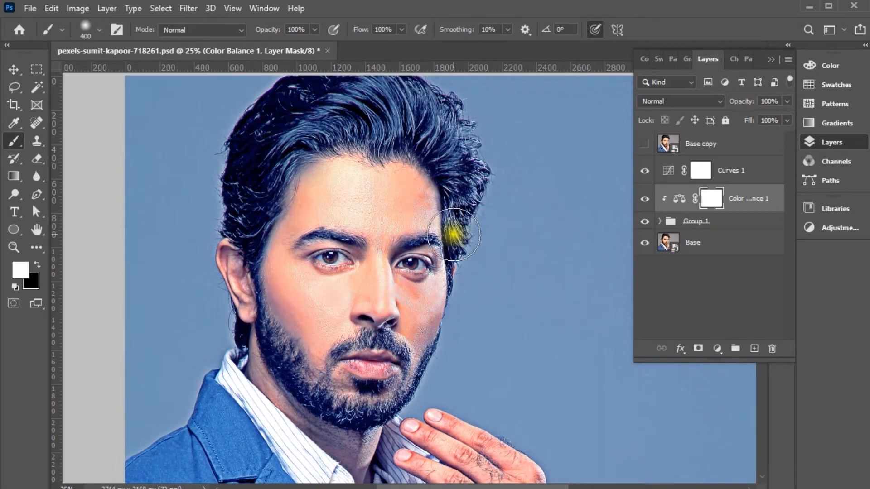
pyautogui.click(710, 203)
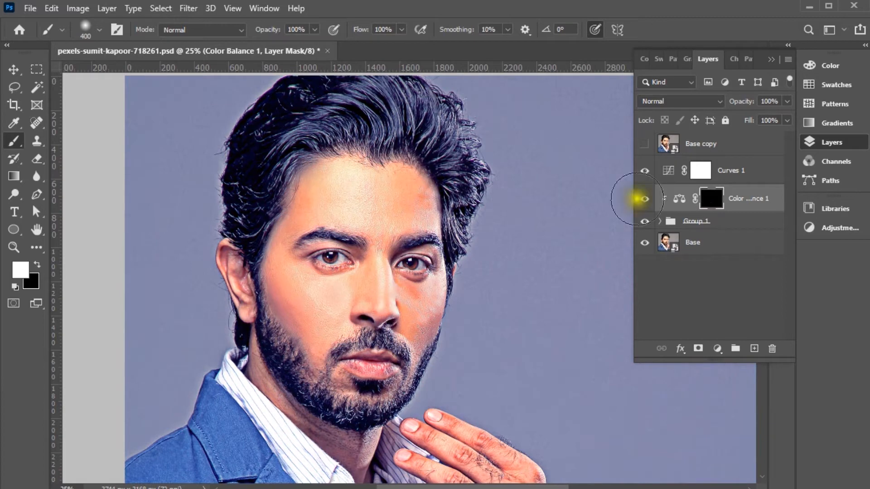
pyautogui.moveTo(388, 170)
pyautogui.mouseDown()
pyautogui.moveTo(334, 190)
pyautogui.moveTo(388, 198)
pyautogui.moveTo(372, 214)
pyautogui.moveTo(327, 200)
pyautogui.moveTo(294, 231)
pyautogui.mouseUp()
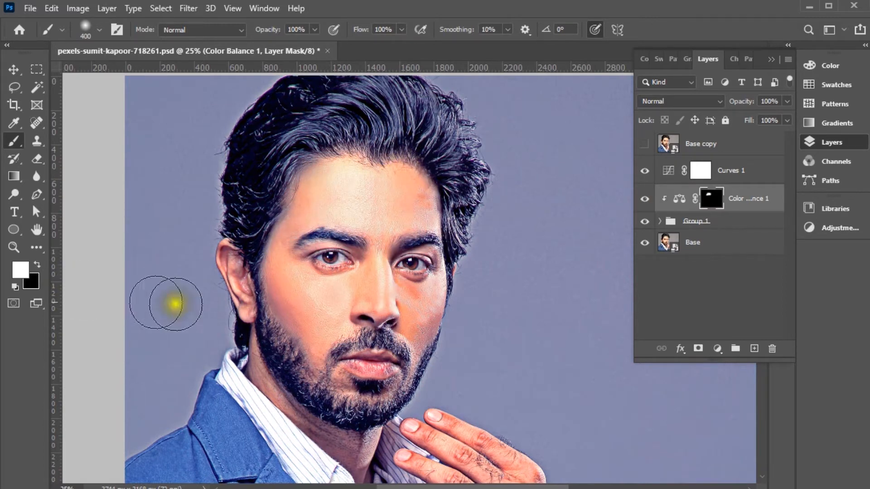
pyautogui.moveTo(299, 308)
pyautogui.mouseDown()
pyautogui.moveTo(315, 330)
pyautogui.moveTo(390, 308)
pyautogui.moveTo(424, 323)
pyautogui.moveTo(433, 272)
pyautogui.mouseUp()
pyautogui.moveTo(408, 218)
pyautogui.mouseDown()
pyautogui.moveTo(375, 192)
pyautogui.moveTo(385, 184)
pyautogui.mouseUp()
pyautogui.moveTo(360, 107)
pyautogui.mouseDown()
pyautogui.moveTo(349, 95)
pyautogui.moveTo(330, 128)
pyautogui.mouseUp()
pyautogui.moveTo(431, 156)
pyautogui.mouseDown()
pyautogui.moveTo(439, 138)
pyautogui.moveTo(446, 190)
pyautogui.mouseUp()
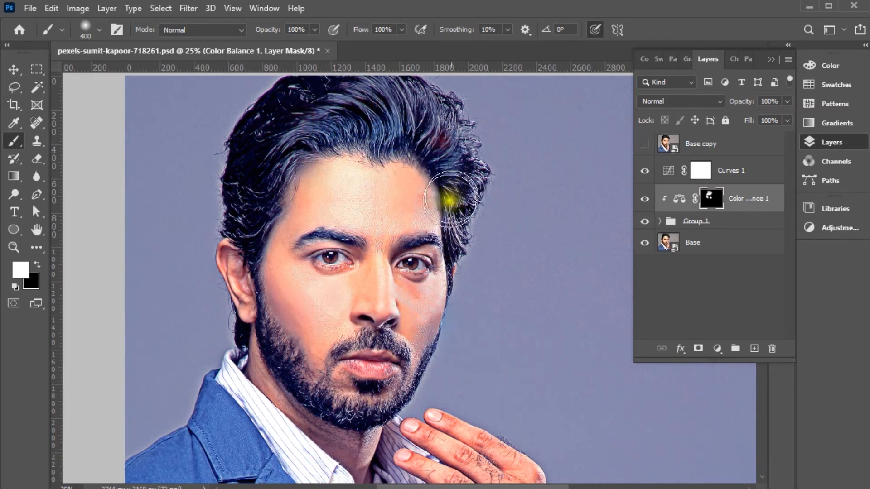
pyautogui.moveTo(298, 192); pyautogui.dragTo(287, 202)
pyautogui.moveTo(375, 115); pyautogui.dragTo(360, 104)
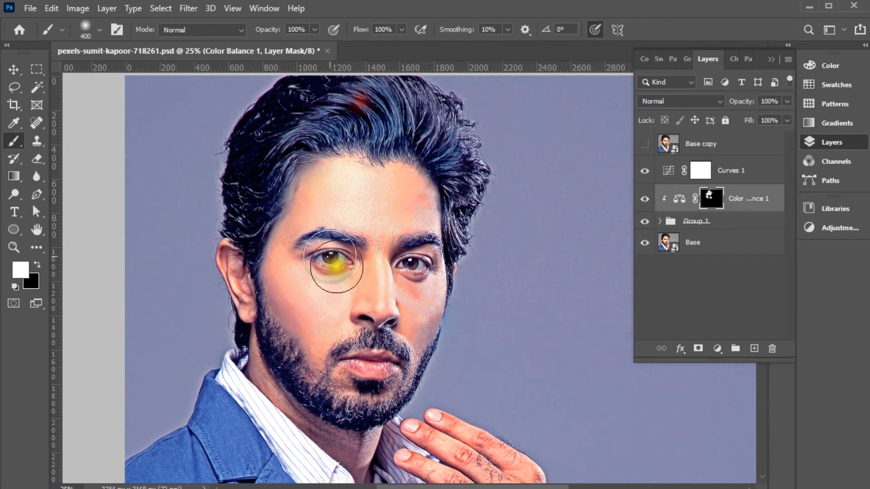
# - Paint white on the Color Balance mask over the moustache with a smaller brush and over the beard with size 250
pyautogui.press('[')
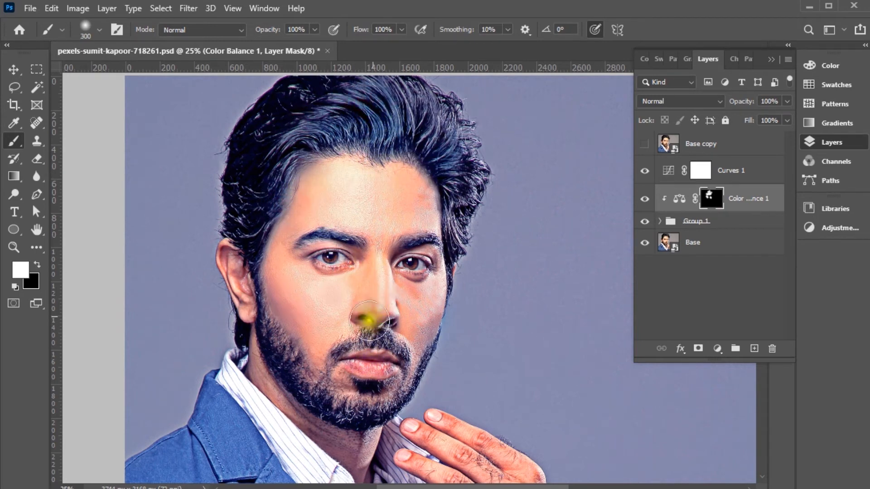
pyautogui.press('[')
pyautogui.press('[')
pyautogui.press('[')
pyautogui.moveTo(349, 347)
pyautogui.mouseDown()
pyautogui.moveTo(365, 338)
pyautogui.moveTo(398, 351)
pyautogui.moveTo(352, 335)
pyautogui.moveTo(332, 358)
pyautogui.mouseUp()
pyautogui.press(']')
pyautogui.press(']')
pyautogui.press(']')
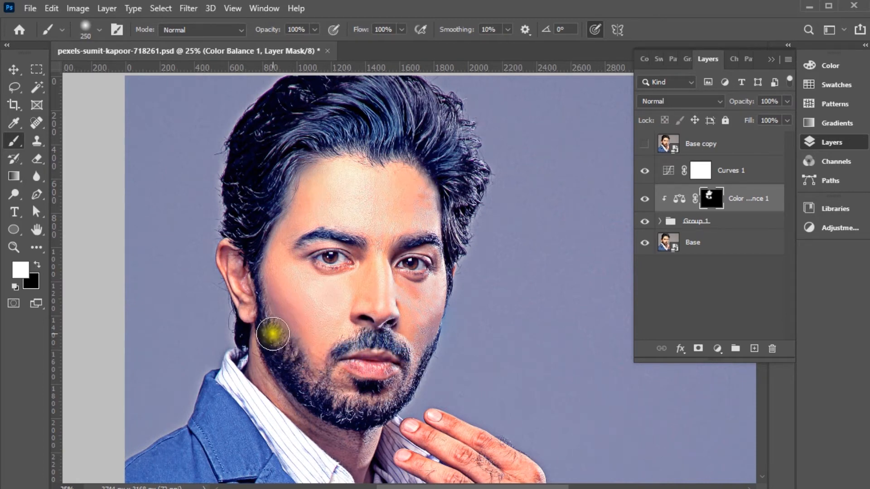
pyautogui.moveTo(264, 331)
pyautogui.mouseDown()
pyautogui.moveTo(311, 394)
pyautogui.moveTo(375, 414)
pyautogui.moveTo(398, 402)
pyautogui.moveTo(421, 367)
pyautogui.moveTo(367, 413)
pyautogui.mouseUp()
# - Touch up the Color Balance mask with white over the upper hair and the hair beside the temple
pyautogui.press(']')
pyautogui.press(']')
pyautogui.press(']')
pyautogui.click(288, 123)
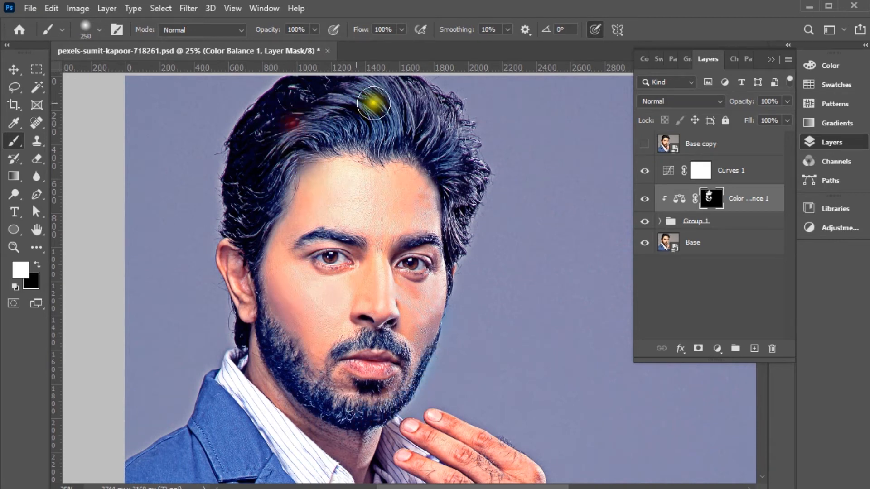
pyautogui.click(437, 130)
pyautogui.click(459, 227)
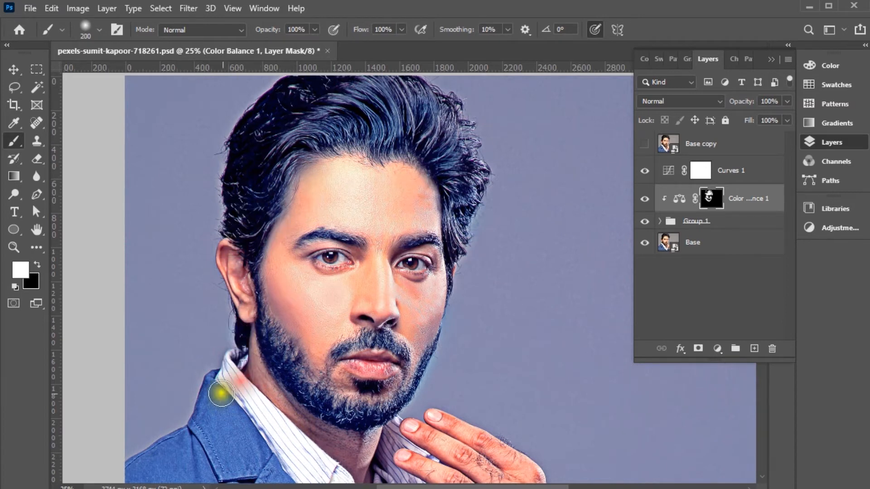
# - Paint white on the Color Balance mask over the blue jacket's lapel and shoulder, using a brush of size 200
pyautogui.moveTo(206, 410)
pyautogui.mouseDown()
pyautogui.moveTo(219, 413)
pyautogui.moveTo(270, 480)
pyautogui.moveTo(198, 434)
pyautogui.moveTo(132, 477)
pyautogui.moveTo(270, 480)
pyautogui.moveTo(237, 450)
pyautogui.mouseUp()
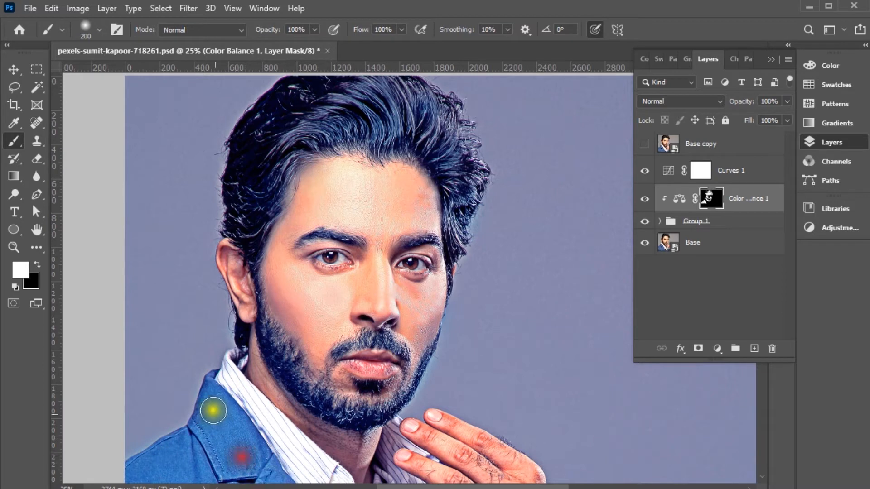
pyautogui.click(204, 442)
pyautogui.press('[')
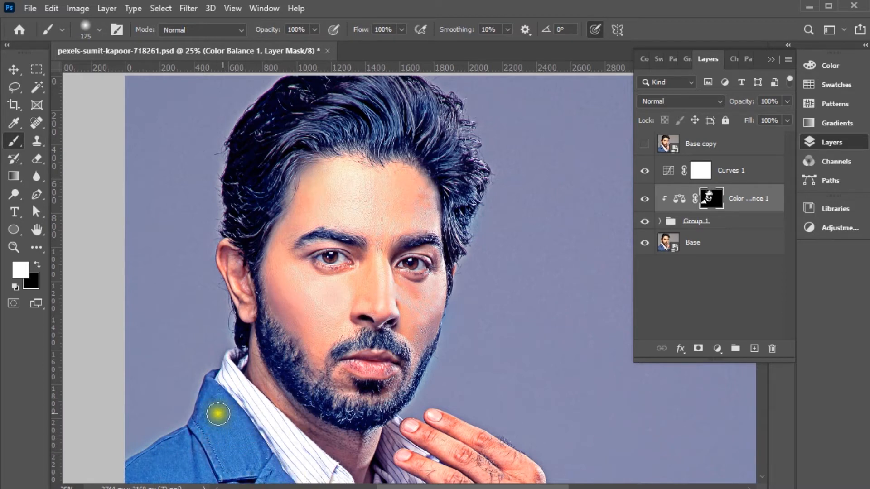
# - Paint white on the Color Balance mask over both eyebrows, using a soft brush of size 70
pyautogui.press('[')
pyautogui.press('[')
pyautogui.press('[')
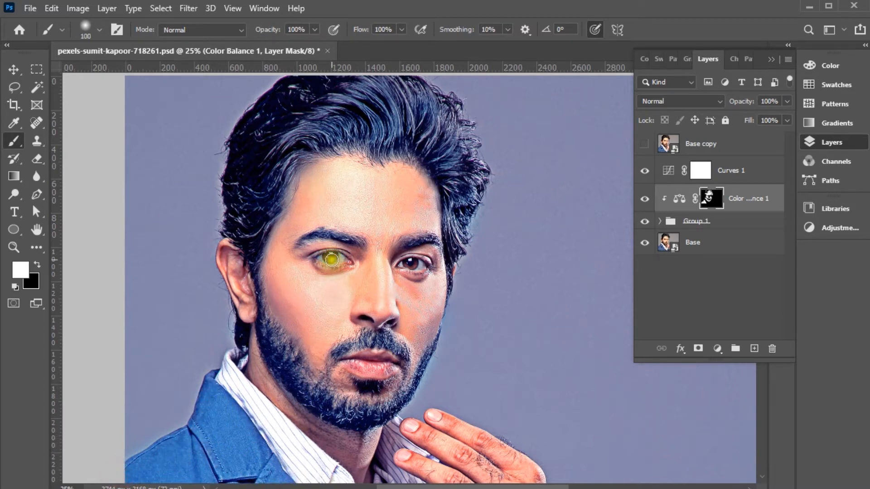
pyautogui.scroll(5, 349, 281)
pyautogui.moveTo(335, 224); pyautogui.dragTo(357, 280)
pyautogui.press('[')
pyautogui.press('[')
pyautogui.press('[')
pyautogui.click(204, 208)
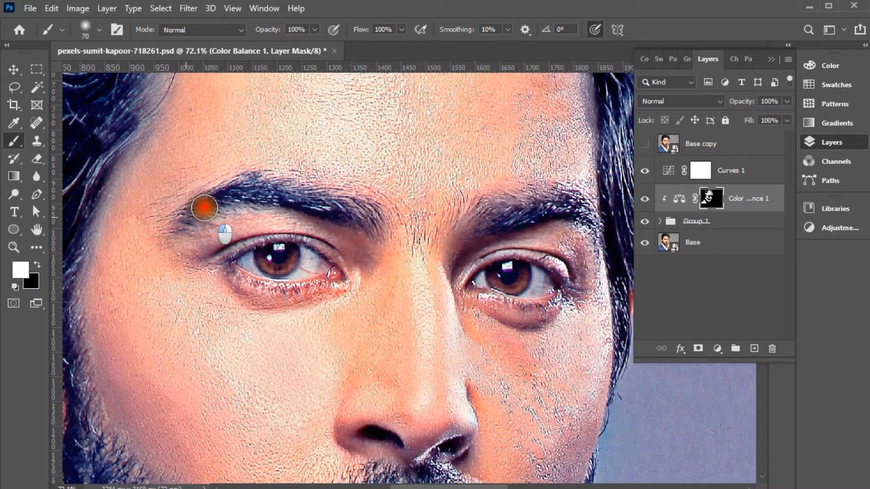
pyautogui.moveTo(204, 208)
pyautogui.mouseDown()
pyautogui.moveTo(276, 199)
pyautogui.moveTo(371, 224)
pyautogui.mouseUp()
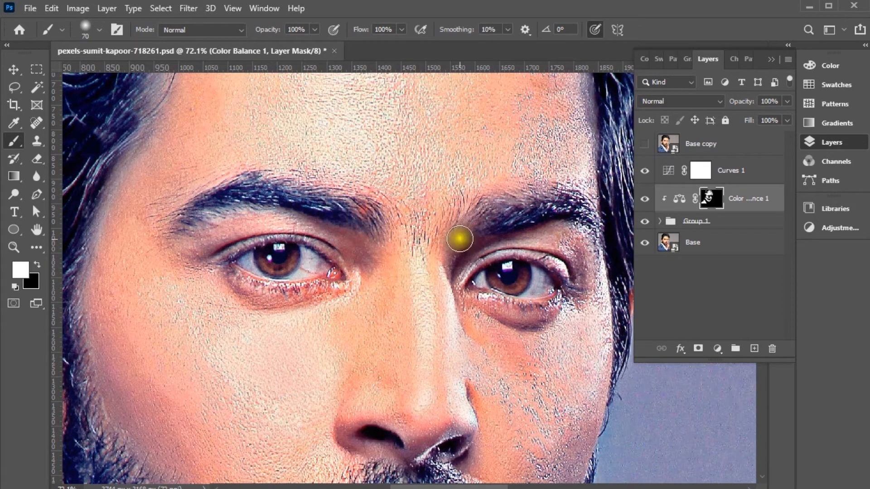
pyautogui.moveTo(459, 239)
pyautogui.mouseDown()
pyautogui.moveTo(511, 219)
pyautogui.moveTo(584, 209)
pyautogui.mouseUp()
# - Paint white on the Color Balance mask over both irises with a brush of size 60
pyautogui.press('[')
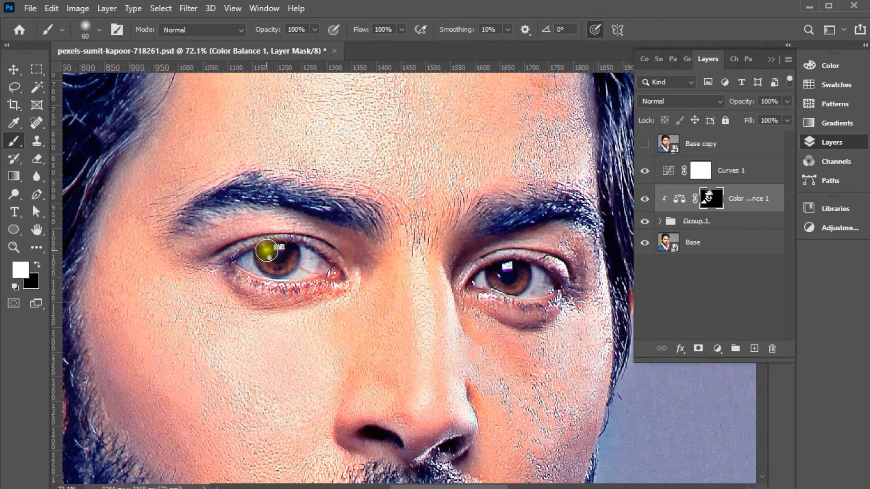
pyautogui.moveTo(266, 249)
pyautogui.mouseDown()
pyautogui.moveTo(277, 266)
pyautogui.moveTo(296, 250)
pyautogui.moveTo(274, 252)
pyautogui.mouseUp()
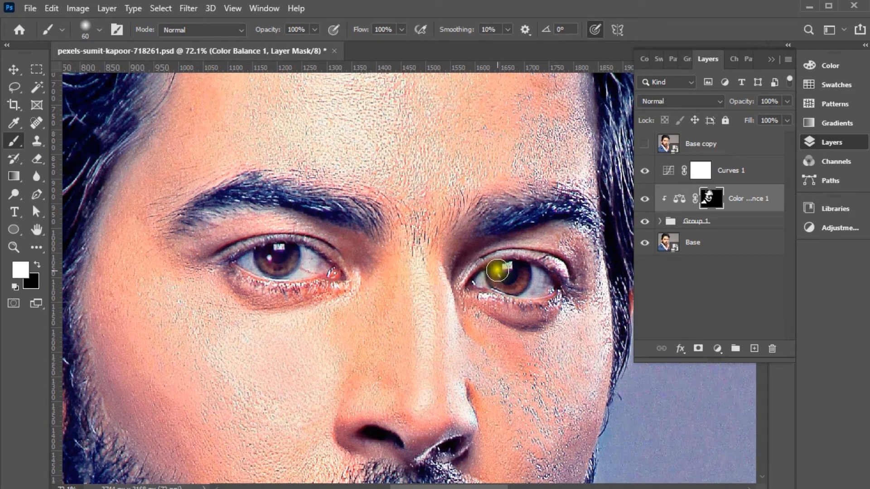
pyautogui.moveTo(497, 270); pyautogui.dragTo(509, 281)
# - Compare the portrait with the Color Balance layer hidden and shown, and inspect the face at different magnifications
pyautogui.keyDown('alt'); pyautogui.click(430, 314); pyautogui.keyUp('alt')
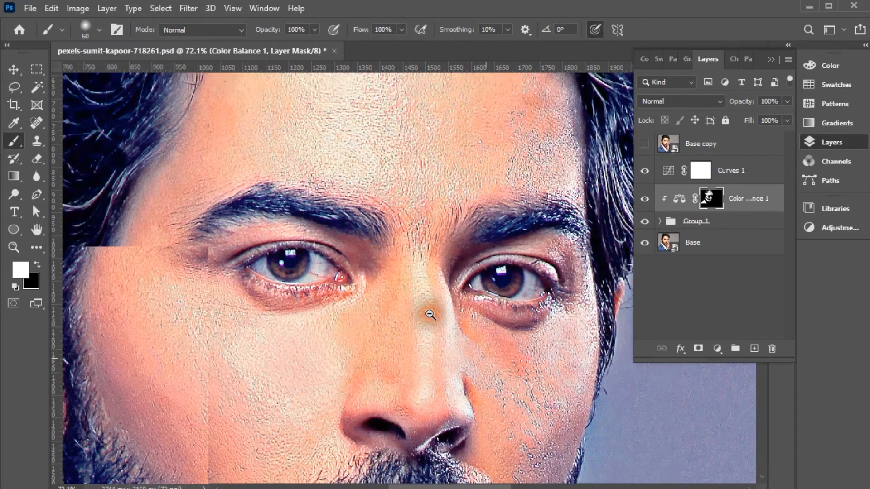
pyautogui.keyDown('alt'); pyautogui.click(430, 315); pyautogui.keyUp('alt')
pyautogui.keyDown('alt'); pyautogui.click(430, 315); pyautogui.keyUp('alt')
pyautogui.keyDown('alt'); pyautogui.click(430, 315); pyautogui.keyUp('alt')
pyautogui.moveTo(427, 308); pyautogui.dragTo(404, 277)
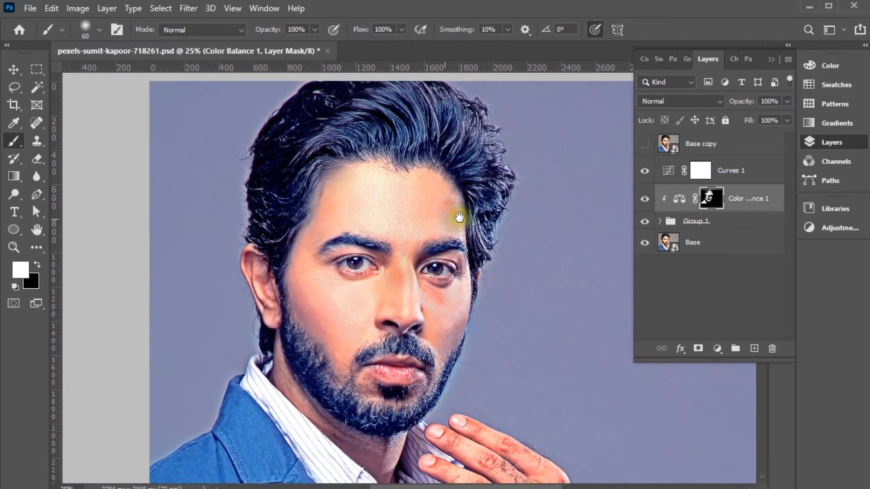
pyautogui.press('v')
pyautogui.click(646, 199)
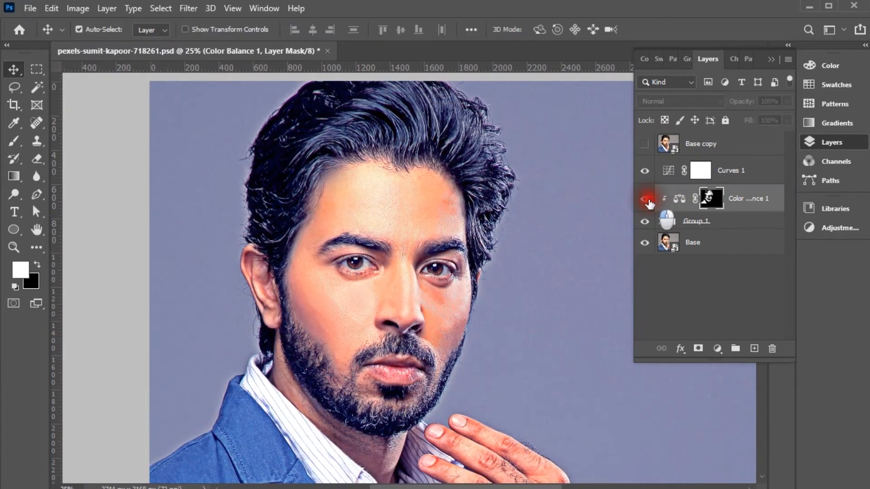
pyautogui.click(646, 199)
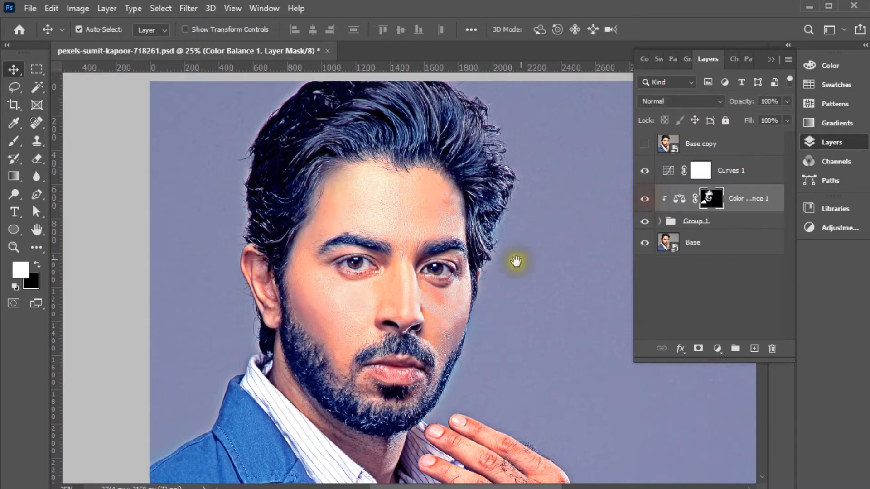
pyautogui.keyDown('alt'); pyautogui.click(445, 297); pyautogui.keyUp('alt')
pyautogui.keyDown('ctrl'); pyautogui.click(365, 210); pyautogui.keyUp('ctrl')
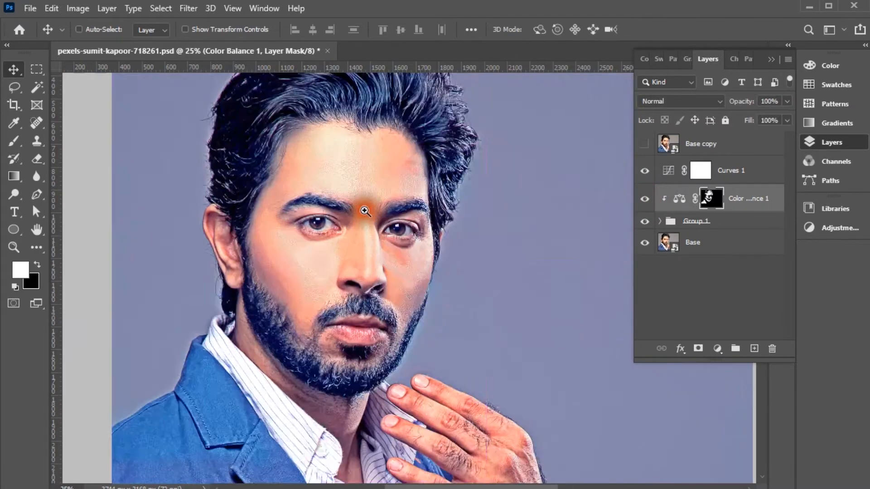
pyautogui.keyDown('ctrl'); pyautogui.click(365, 210); pyautogui.keyUp('ctrl')
pyautogui.moveTo(391, 229); pyautogui.dragTo(435, 285)
pyautogui.keyDown('alt'); pyautogui.click(425, 270); pyautogui.keyUp('alt')
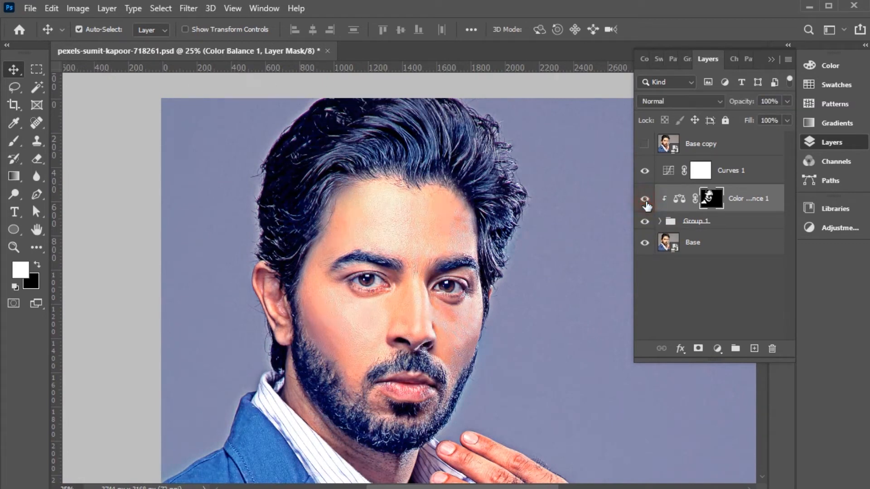
# - Compare the edited portrait with the original by showing and hiding the Base copy layer
pyautogui.click(643, 144)
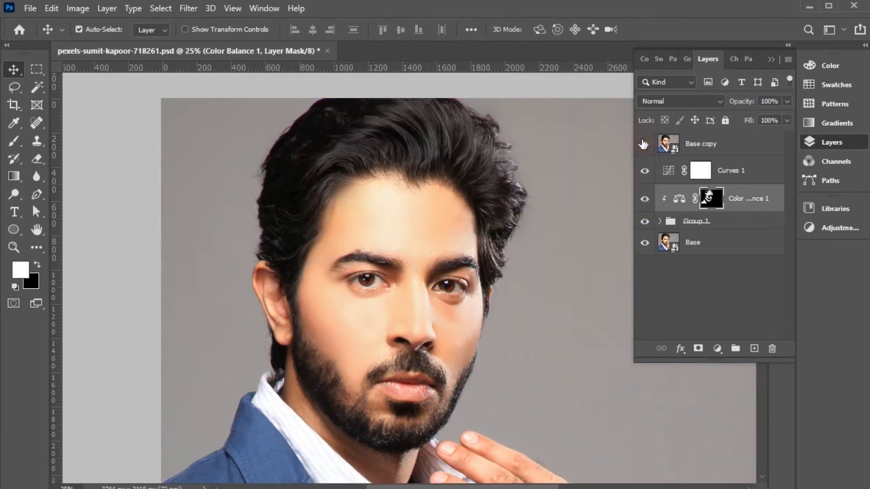
pyautogui.click(643, 144)
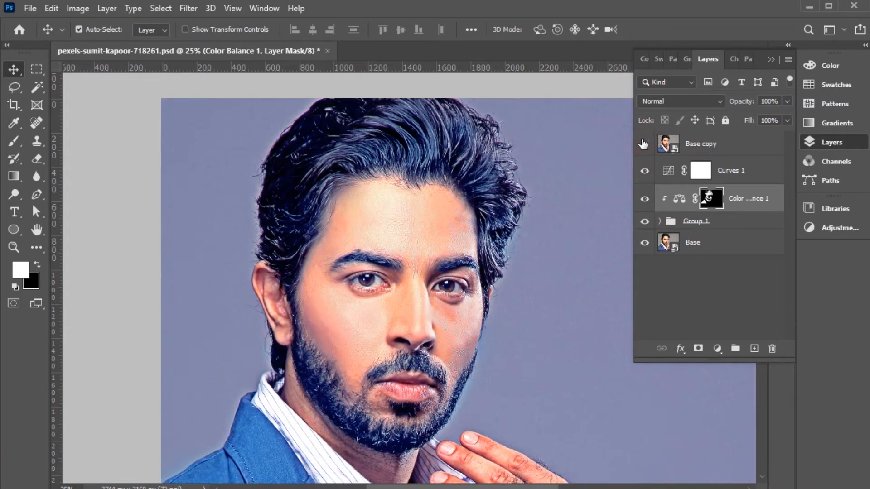
pyautogui.click(644, 144)
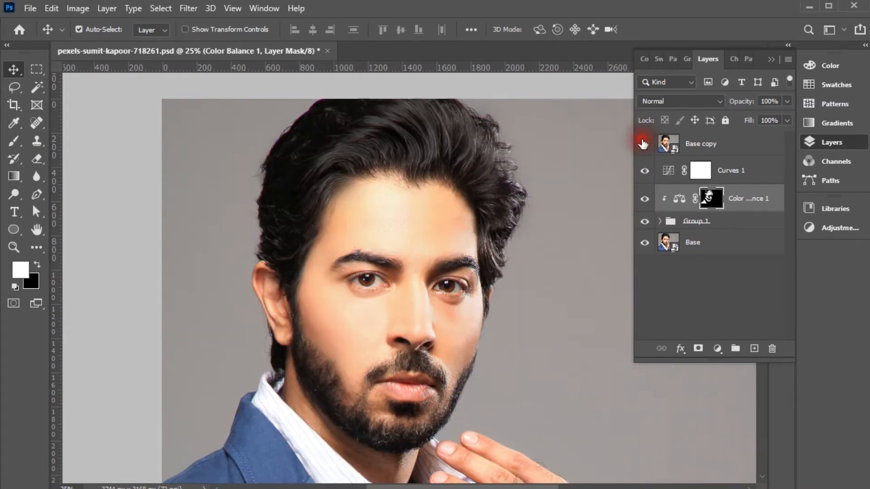
pyautogui.click(644, 144)
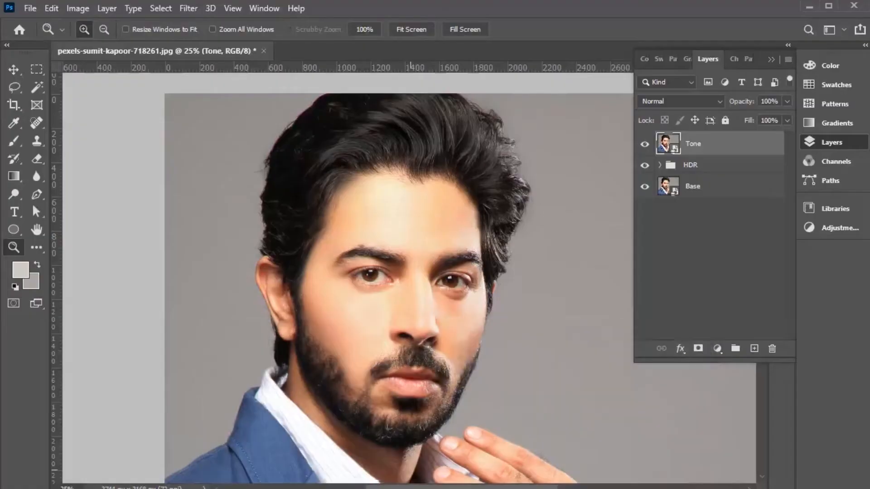
# - In the JPG document, add an Invert adjustment layer above the Tone layer and clip it to Tone
pyautogui.press('v')
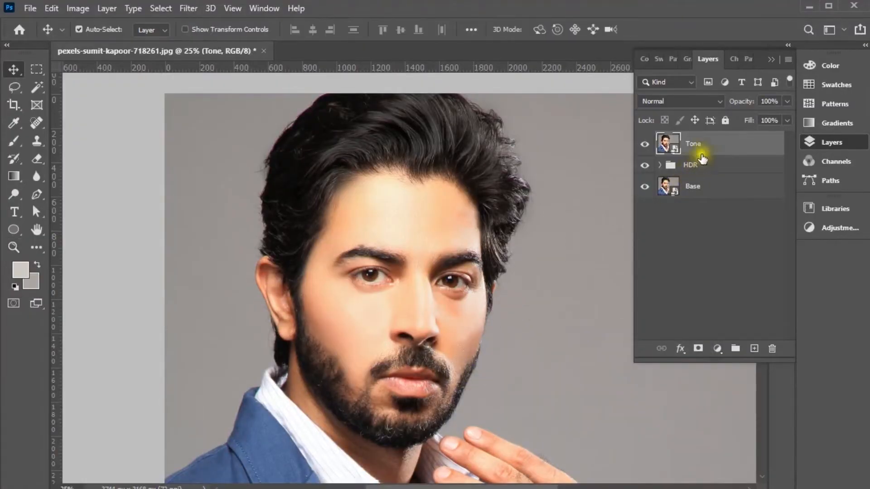
pyautogui.click(704, 145)
pyautogui.click(716, 353)
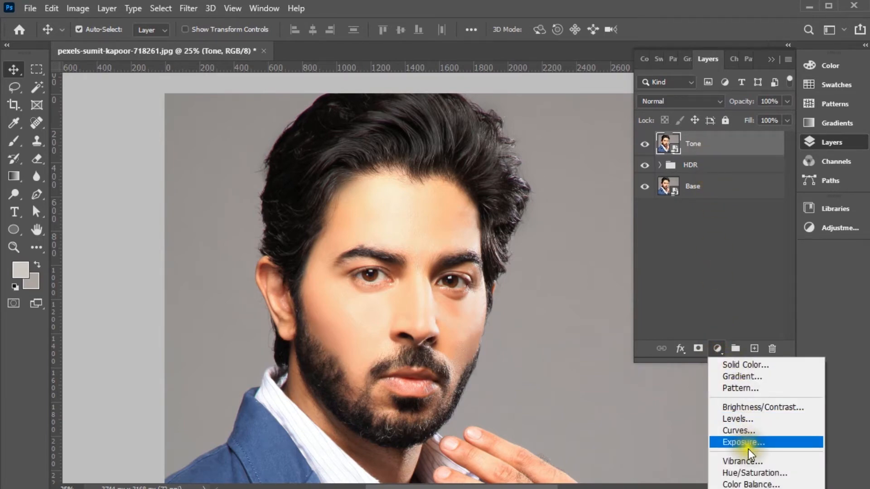
pyautogui.click(733, 488)
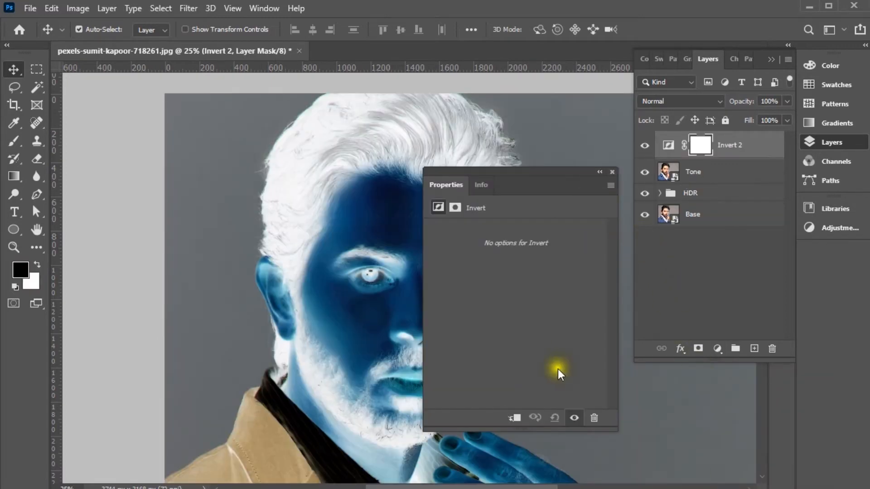
pyautogui.click(514, 418)
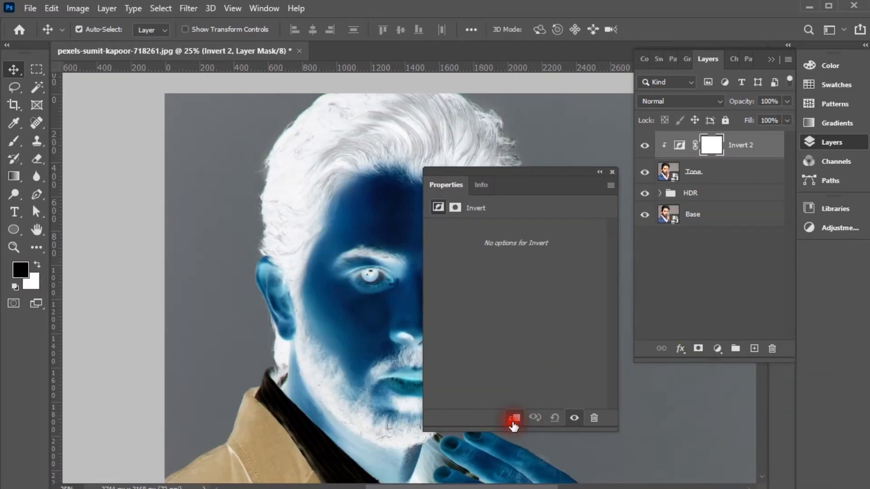
# - Add a Hue/Saturation adjustment above the Invert layer, set its saturation to -100, and clip it to Tone
pyautogui.click(717, 349)
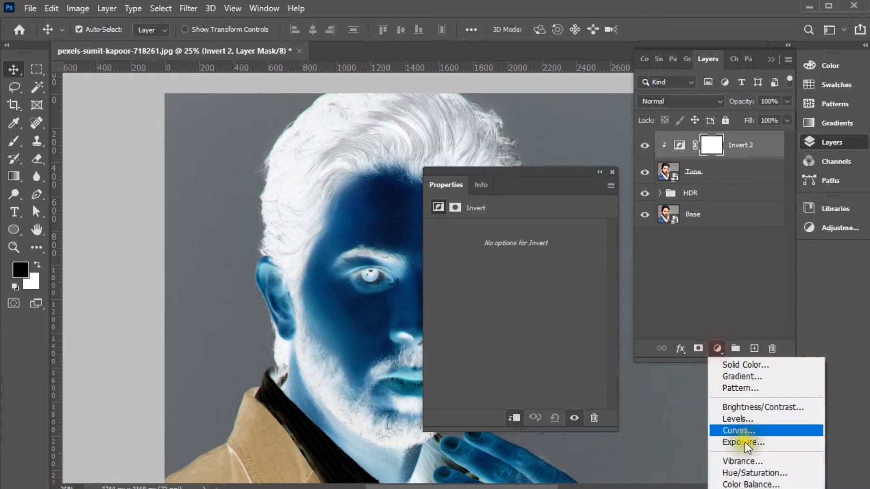
pyautogui.click(751, 471)
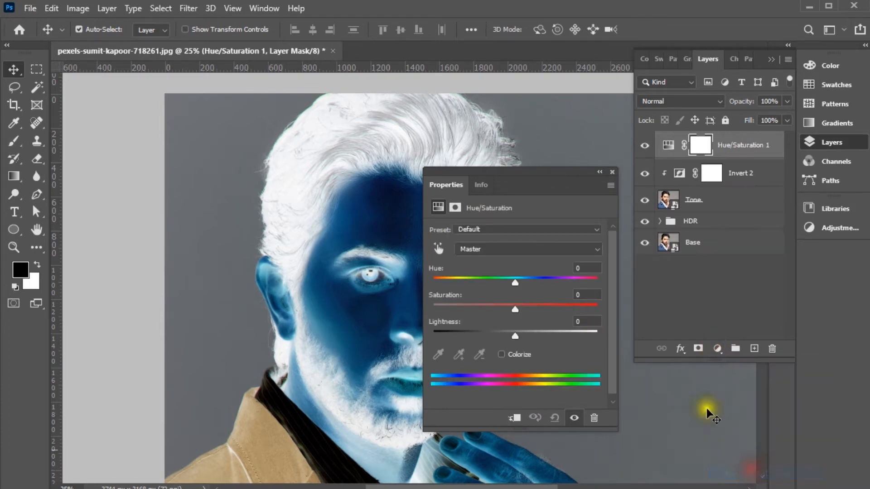
pyautogui.moveTo(515, 308); pyautogui.dragTo(491, 303)
pyautogui.moveTo(429, 305); pyautogui.dragTo(387, 305)
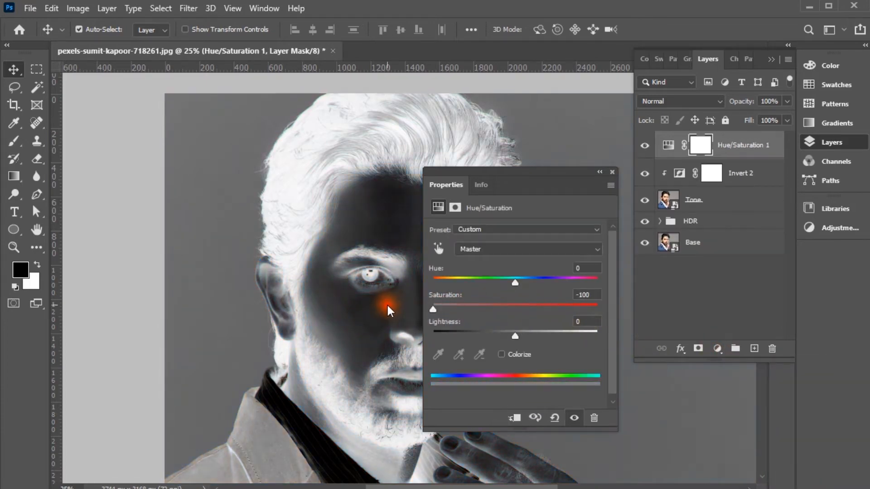
pyautogui.click(515, 419)
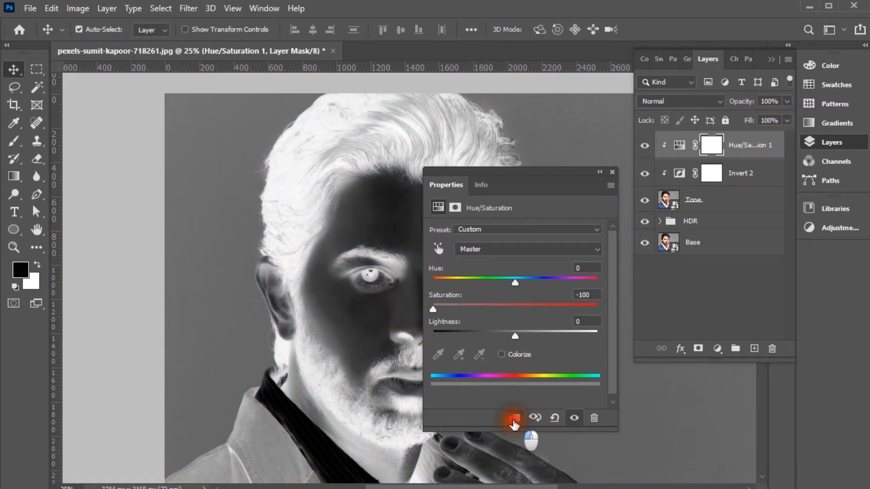
pyautogui.click(611, 173)
# - Apply a Gaussian Blur with a radius of 25 pixels to the Tone layer
pyautogui.click(731, 206)
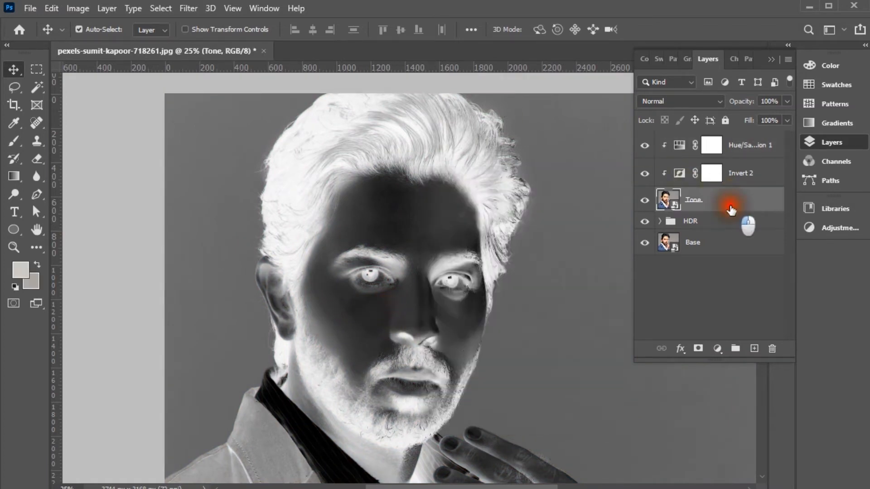
pyautogui.click(196, 9)
pyautogui.moveTo(234, 162)
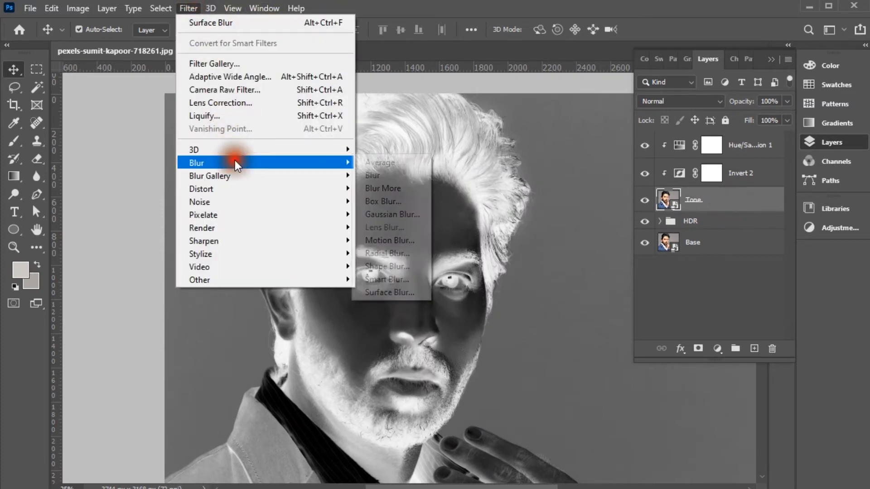
pyautogui.click(405, 217)
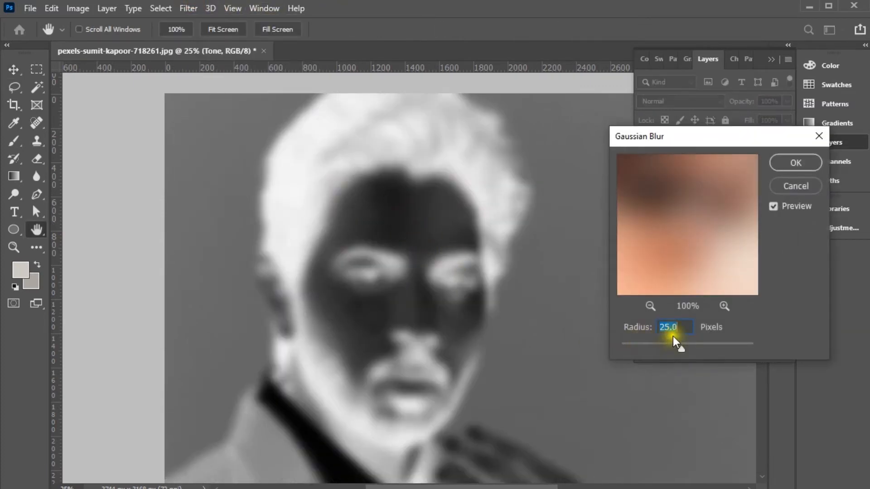
pyautogui.click(784, 172)
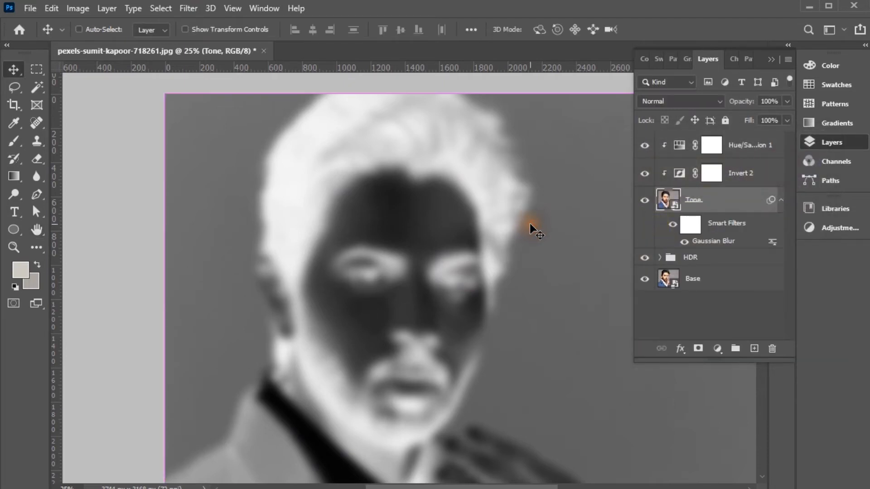
pyautogui.press('ctrl')
# - Set the Tone layer's blend mode to Overlay
pyautogui.click(658, 102)
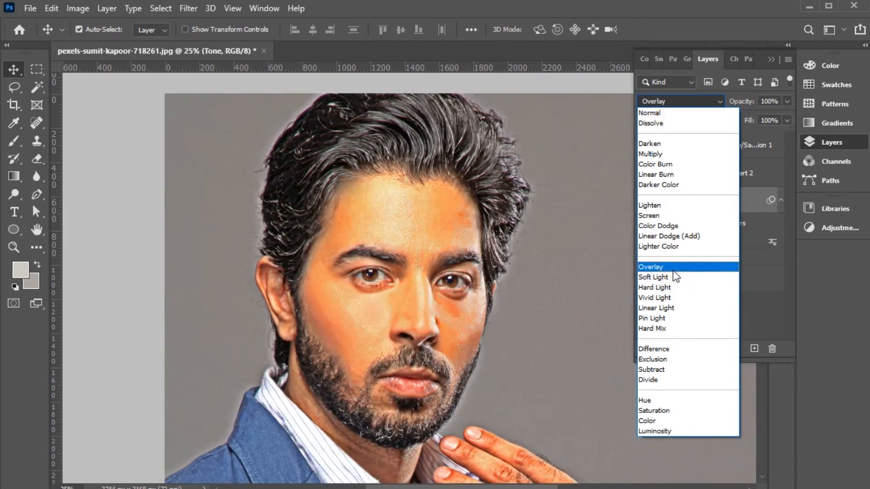
pyautogui.click(672, 269)
pyautogui.click(652, 233)
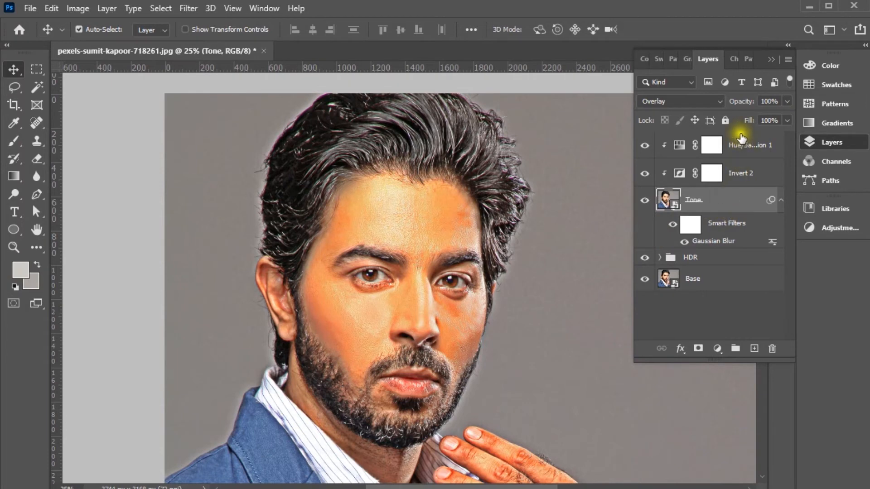
# - Group the Tone layer with its clipped Invert and Hue/Saturation adjustments as HDR Tone, and check the group's effect on the portrait
pyautogui.click(738, 144)
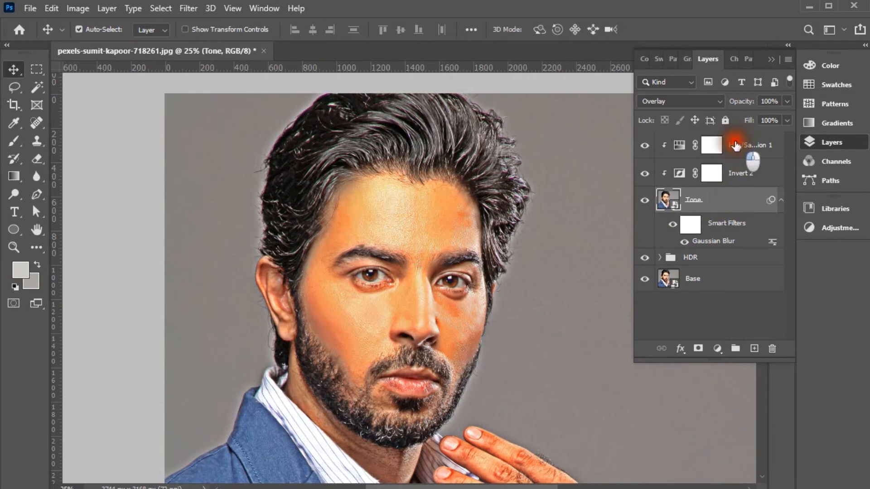
pyautogui.click(738, 209)
pyautogui.moveTo(736, 205); pyautogui.dragTo(737, 348)
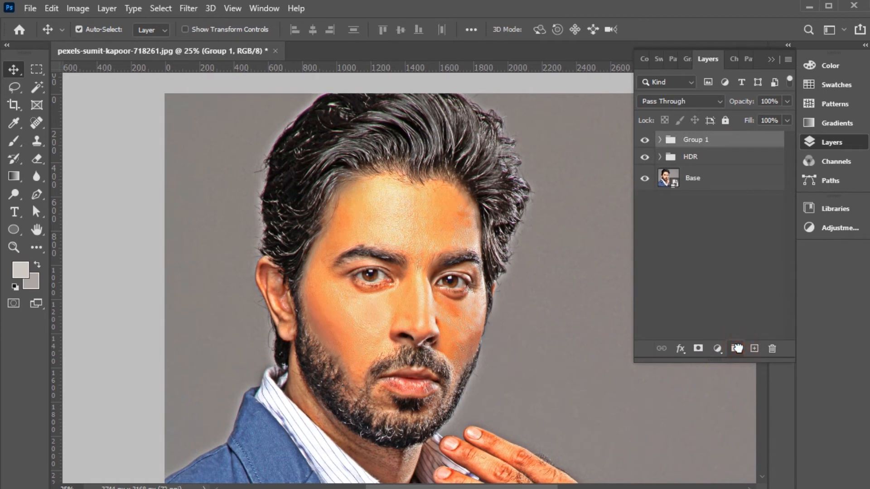
pyautogui.click(697, 142)
pyautogui.click(583, 259)
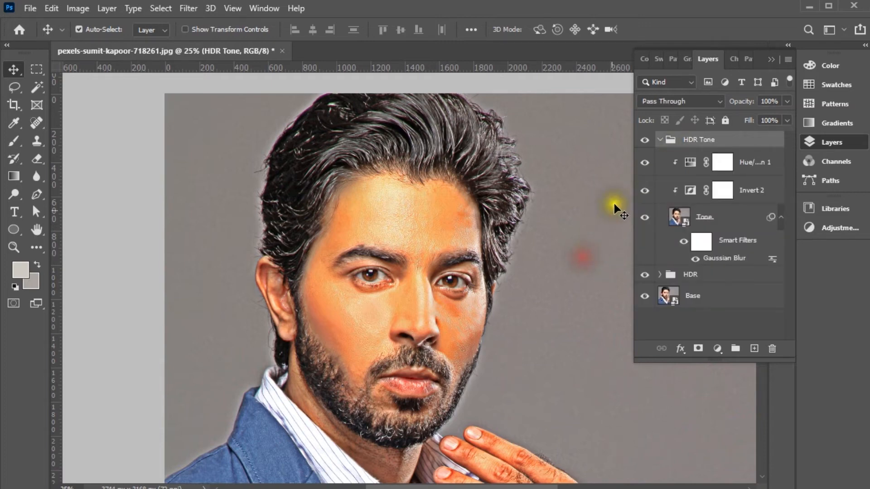
pyautogui.click(661, 141)
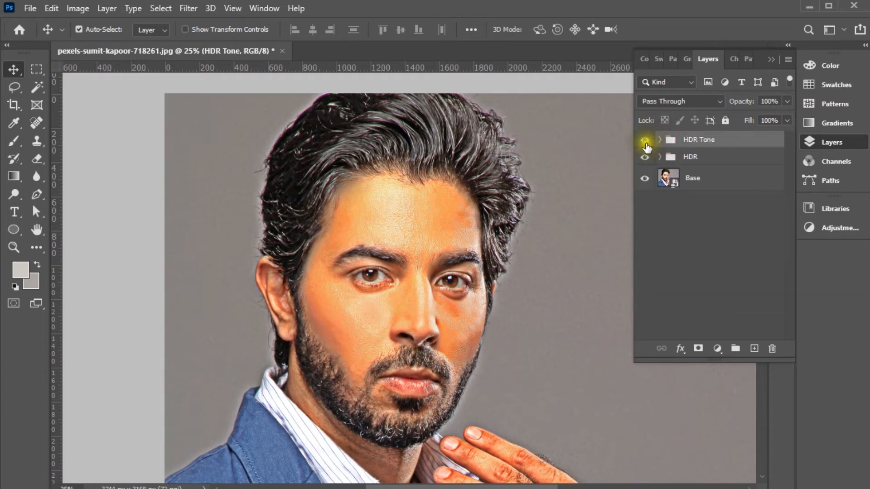
pyautogui.click(646, 142)
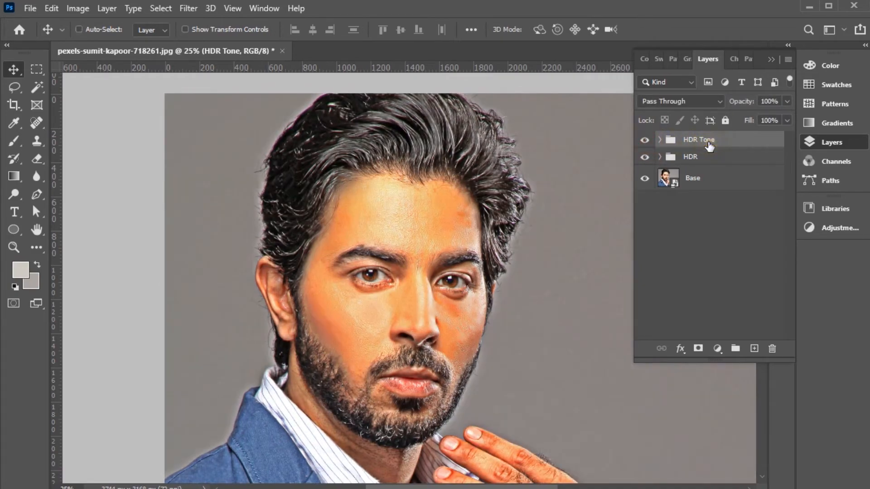
# - Duplicate the Base layer and rename the copy Sharpen
pyautogui.click(697, 181)
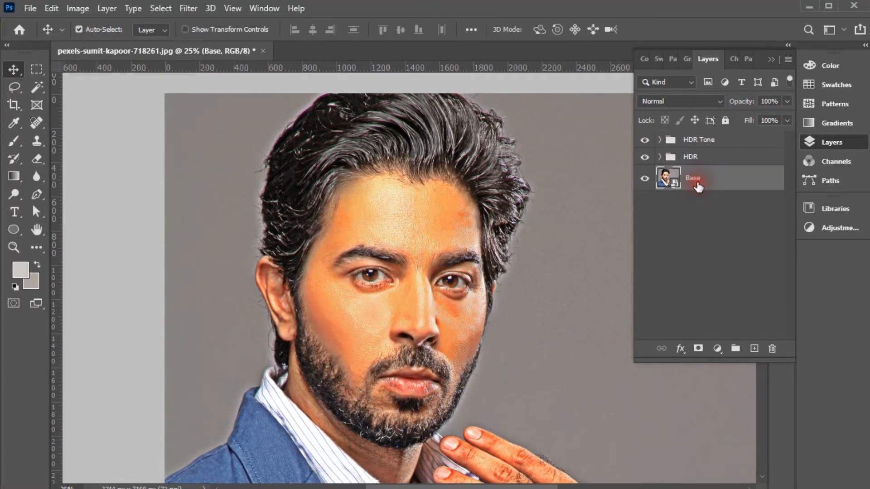
pyautogui.moveTo(698, 184); pyautogui.dragTo(755, 348)
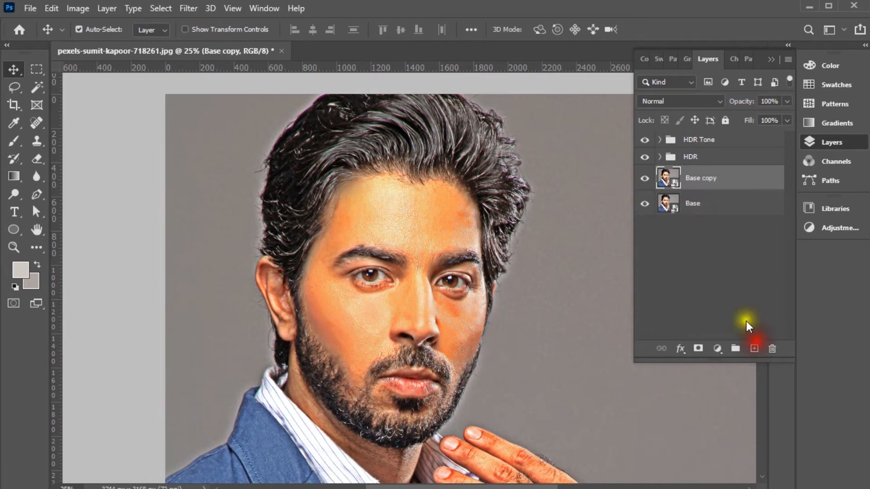
pyautogui.doubleClick(702, 178)
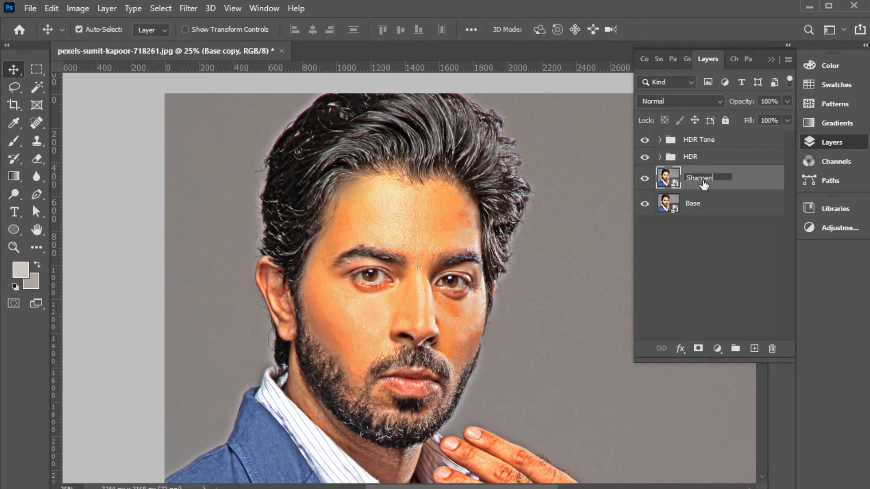
pyautogui.click(670, 250)
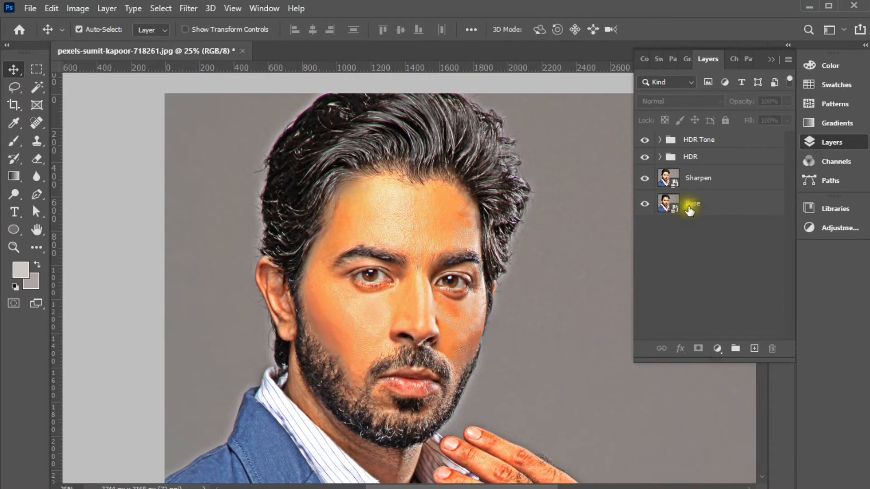
# - Move the Sharpen layer above the HDR Tone group and apply a High Pass filter with a radius of 3.5 pixels
pyautogui.click(689, 178)
pyautogui.moveTo(727, 179); pyautogui.dragTo(744, 141)
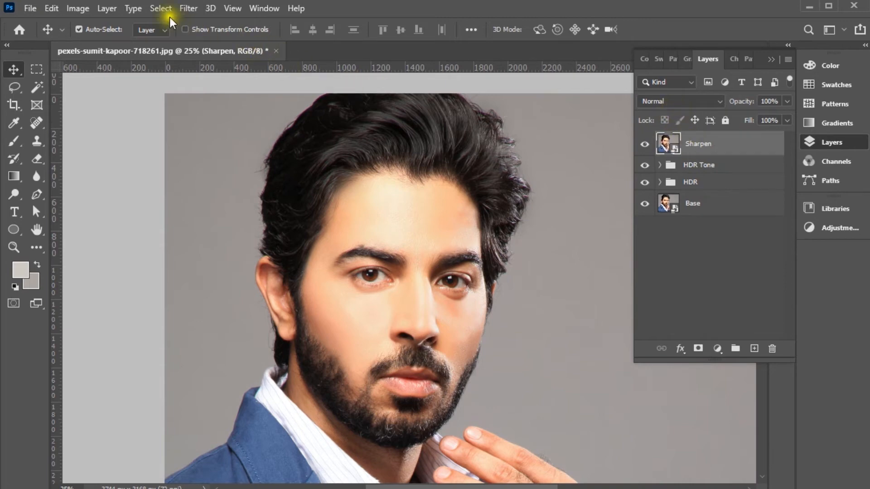
pyautogui.click(187, 8)
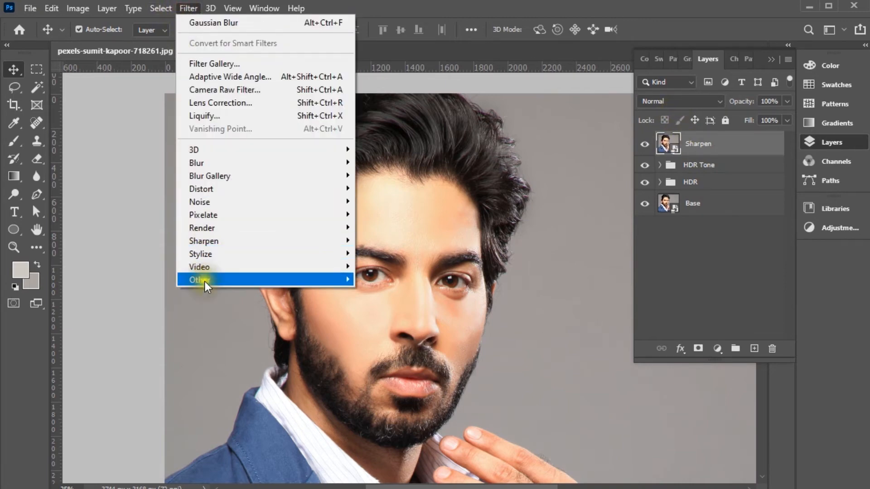
pyautogui.moveTo(205, 280)
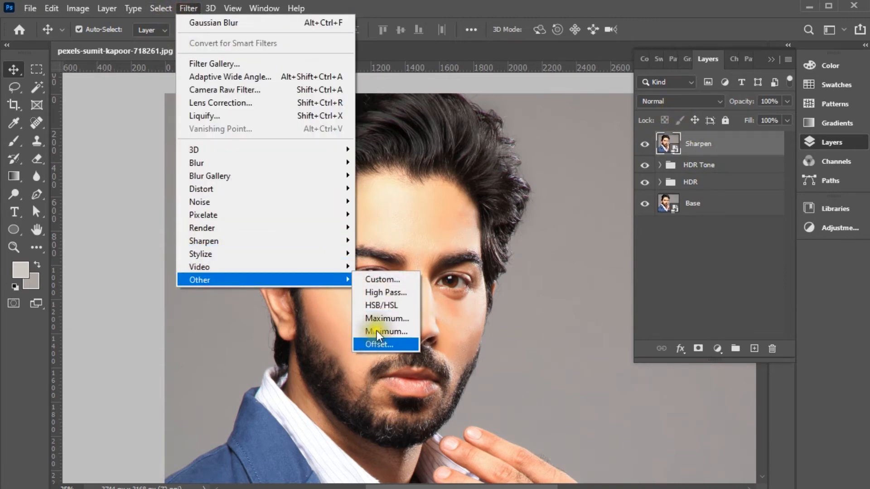
pyautogui.click(388, 295)
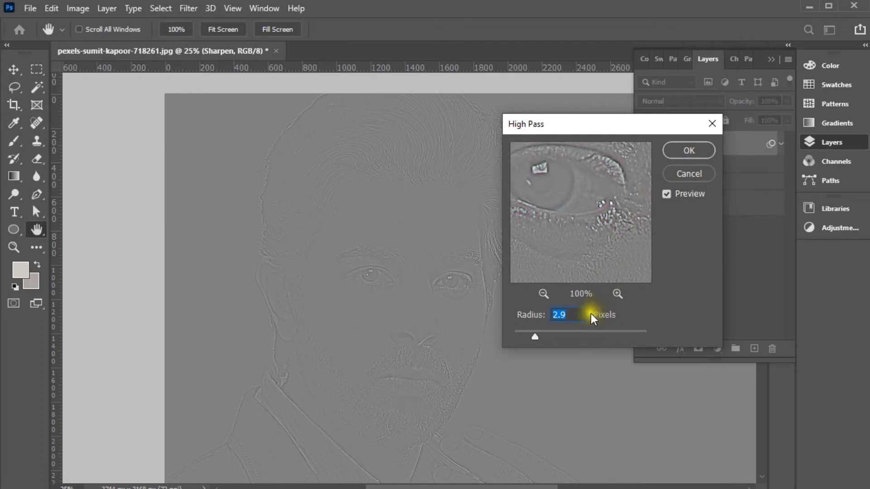
pyautogui.press('BackSpace')
pyautogui.click(531, 315)
pyautogui.write('3.5')
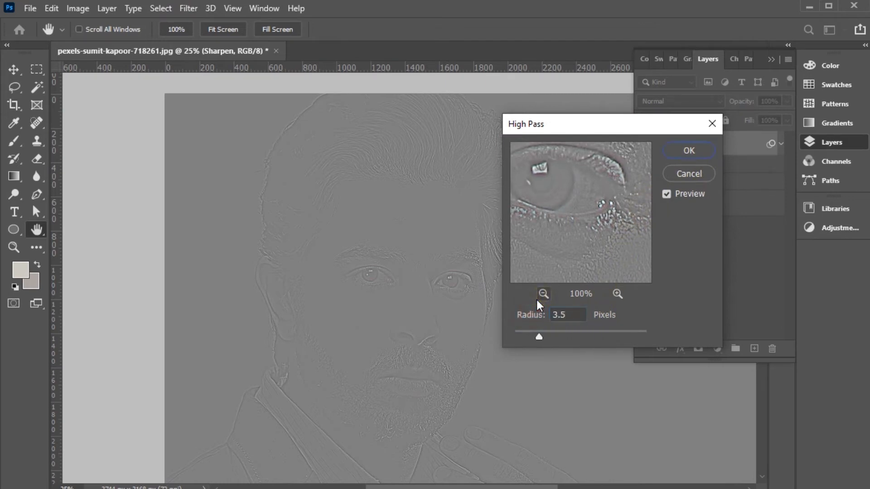
pyautogui.click(706, 150)
# - Set the Sharpen layer's blend mode to Overlay and collapse its smart filter list
pyautogui.click(710, 146)
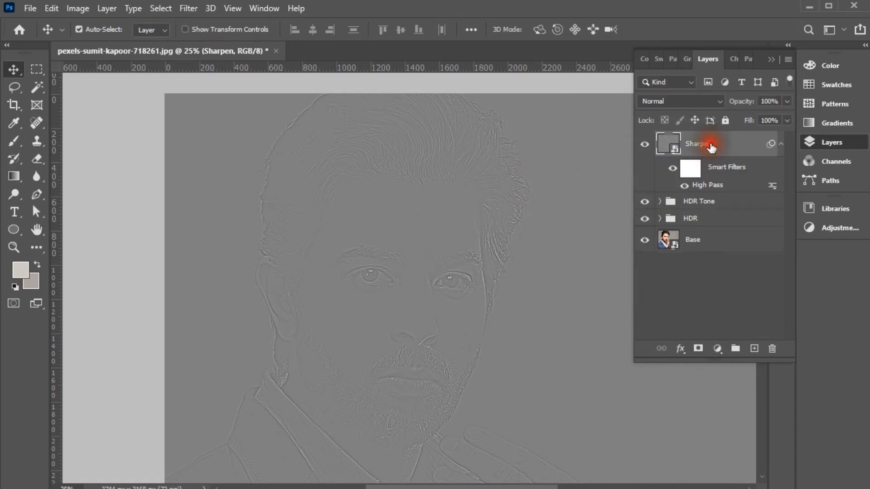
pyautogui.click(681, 101)
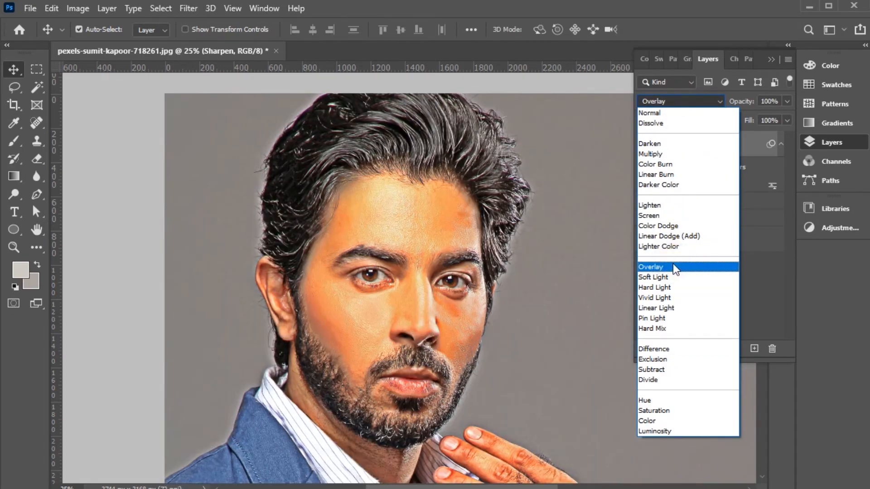
pyautogui.click(673, 266)
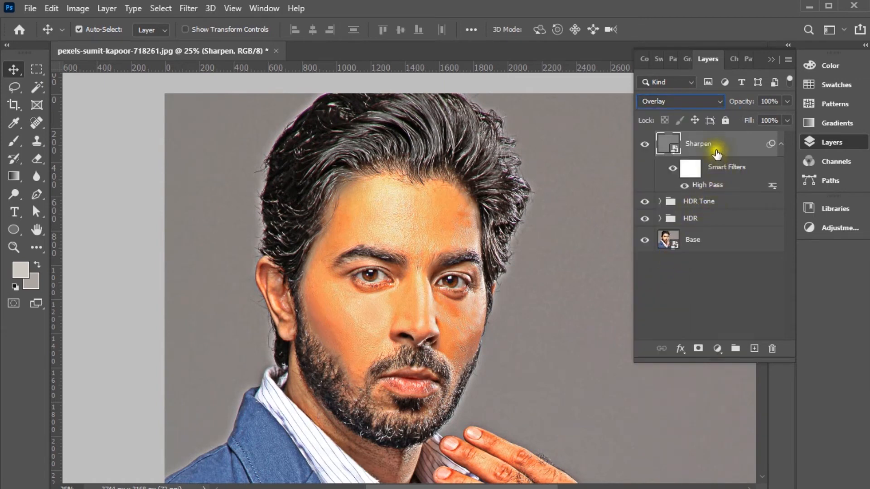
pyautogui.click(723, 168)
pyautogui.click(780, 143)
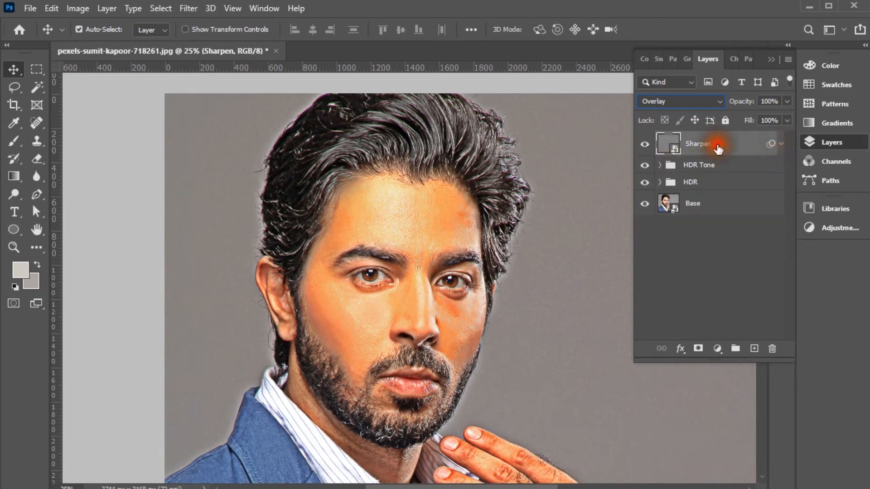
# - Duplicate the Sharpen layer and put both sharpening layers into a group named Sharpen
pyautogui.moveTo(718, 148); pyautogui.dragTo(755, 347)
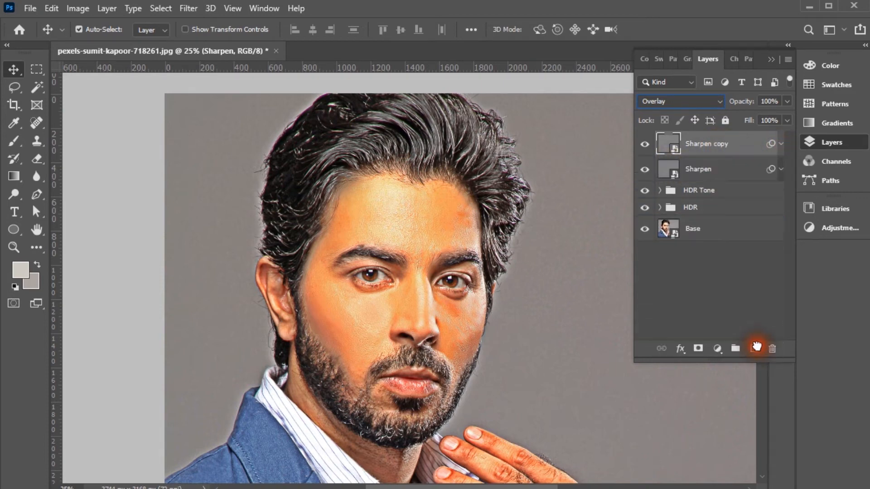
pyautogui.click(695, 169)
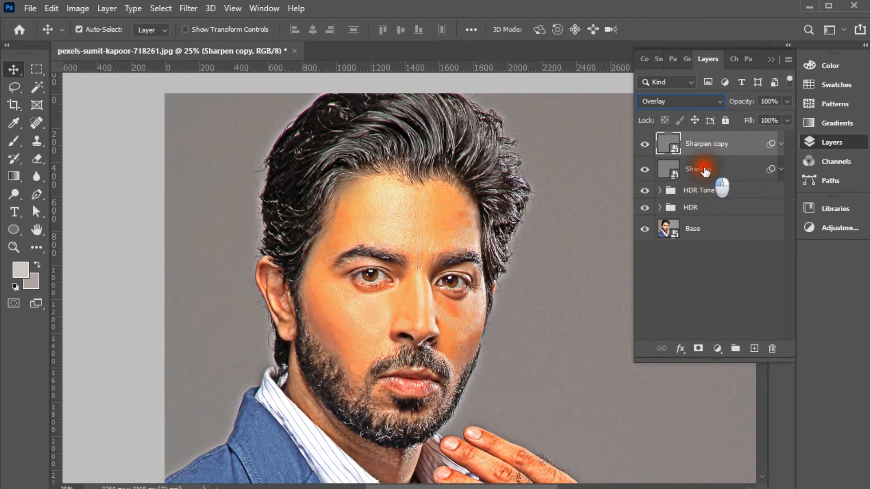
pyautogui.doubleClick(719, 145)
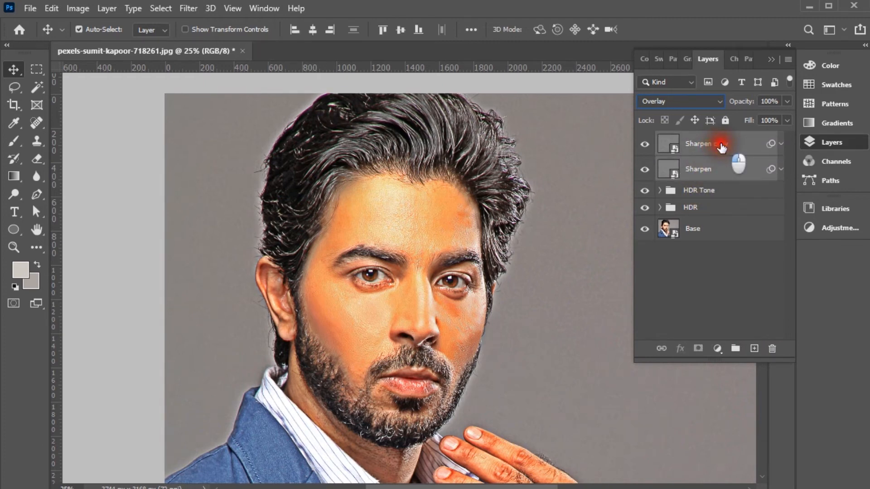
pyautogui.moveTo(720, 147); pyautogui.dragTo(736, 349)
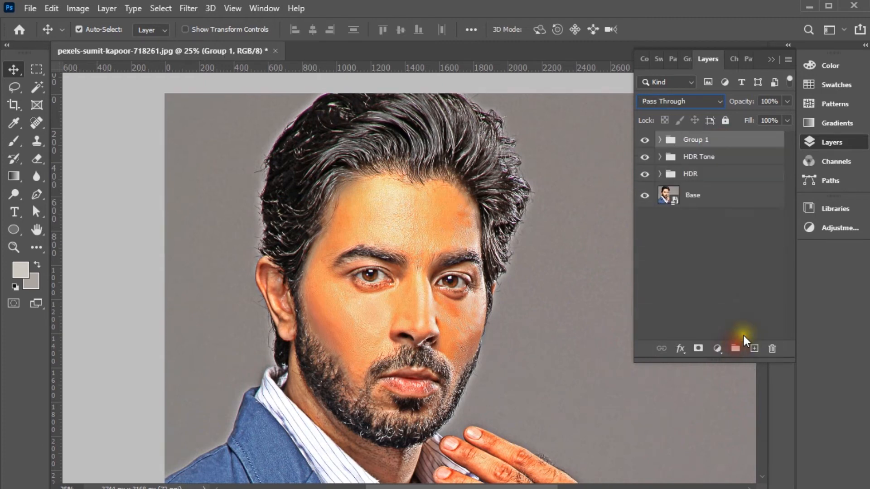
pyautogui.doubleClick(706, 141)
pyautogui.write('Sharpen')
pyautogui.click(628, 233)
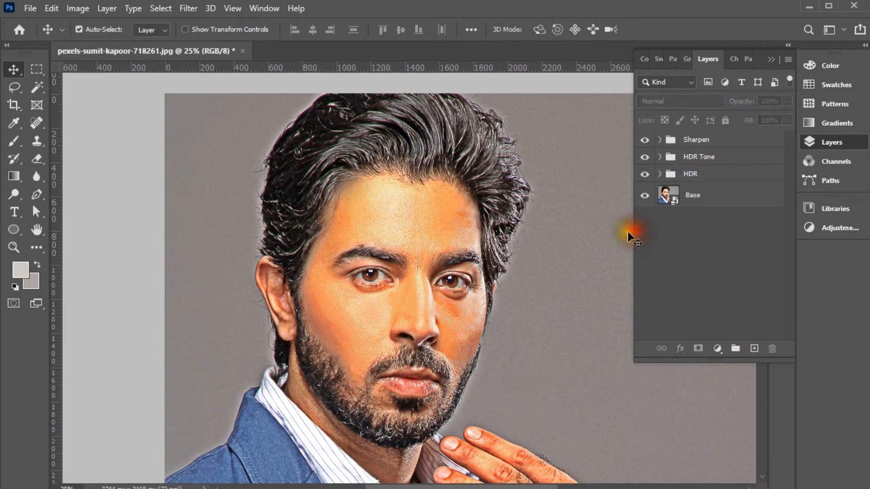
# - Add a Selective Color adjustment layer above the Sharpen group
pyautogui.click(697, 139)
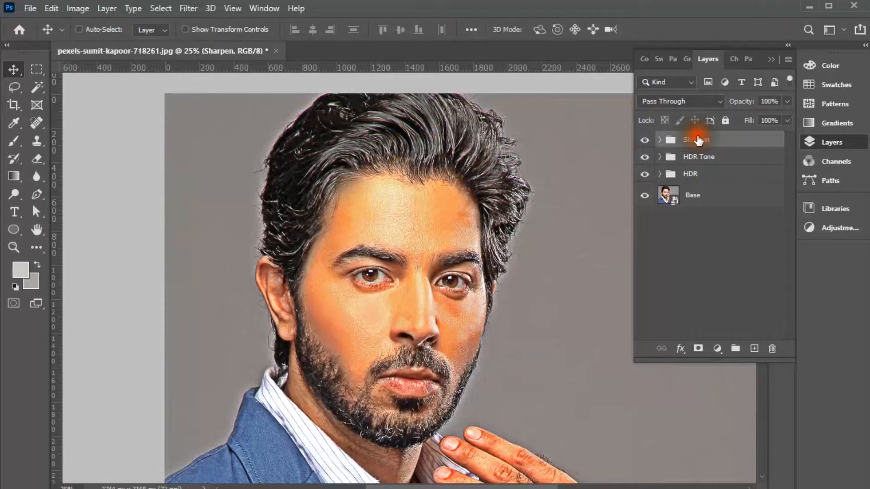
pyautogui.moveTo(299, 194); pyautogui.dragTo(466, 343)
pyautogui.scroll(-3, 417, 314)
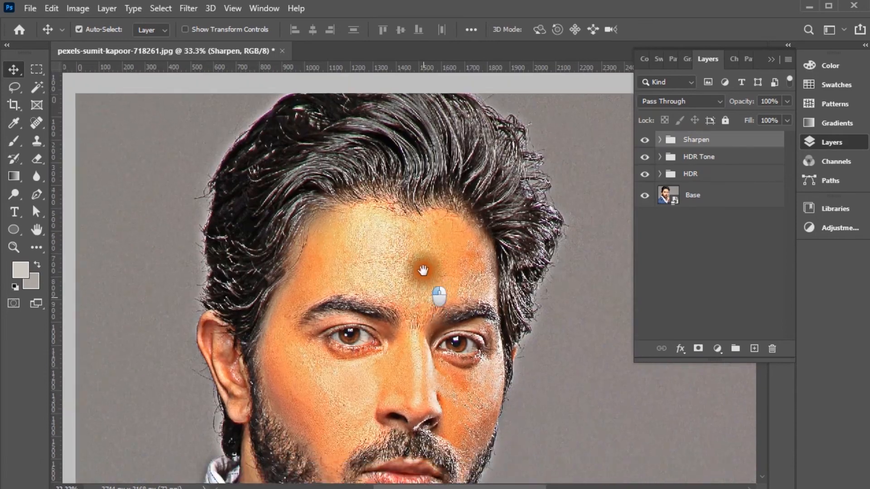
pyautogui.moveTo(423, 270); pyautogui.dragTo(424, 240)
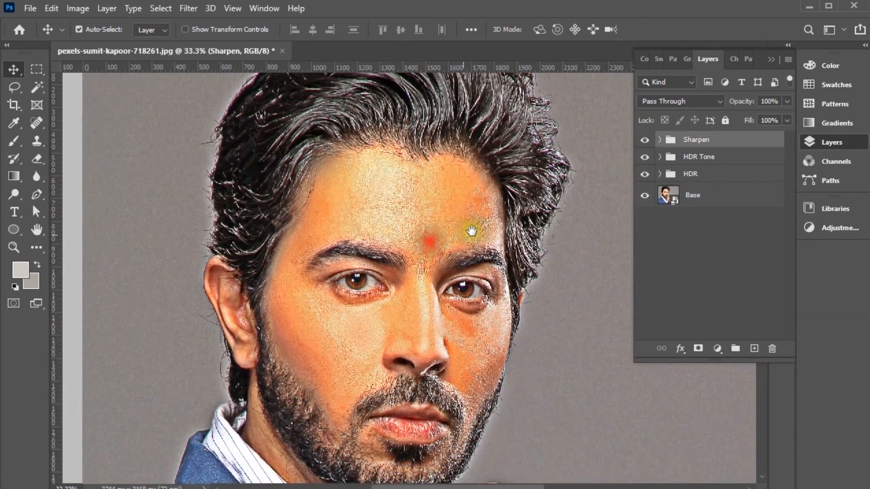
pyautogui.click(717, 348)
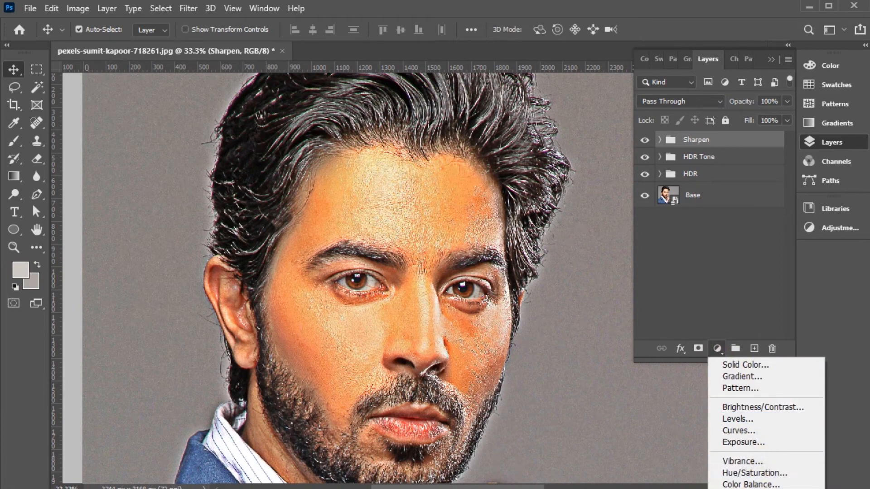
pyautogui.click(707, 450)
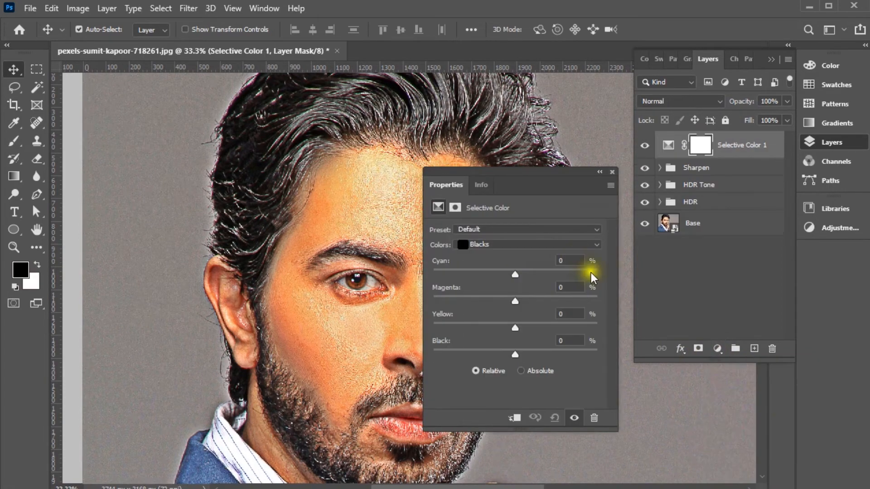
# - Set the Selective Color adjustment's Whites to Magenta +3%, Yellow +8% and Black +11%
pyautogui.click(485, 243)
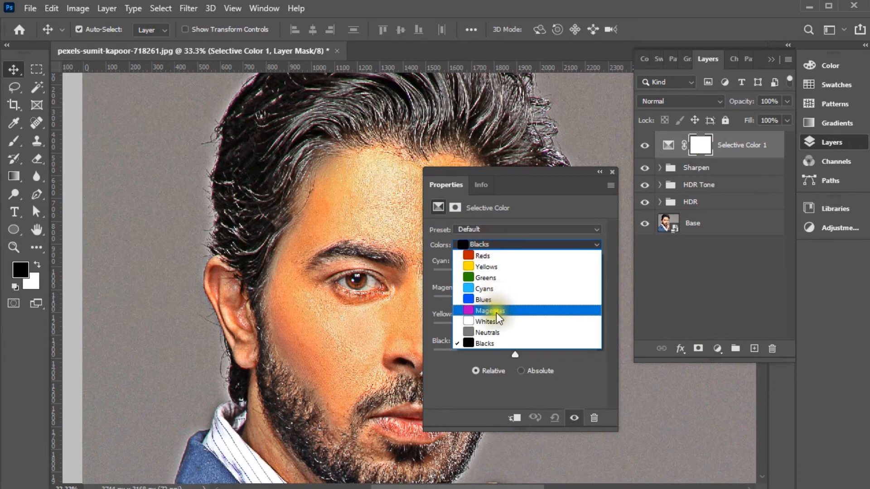
pyautogui.click(495, 319)
pyautogui.moveTo(515, 302); pyautogui.dragTo(524, 351)
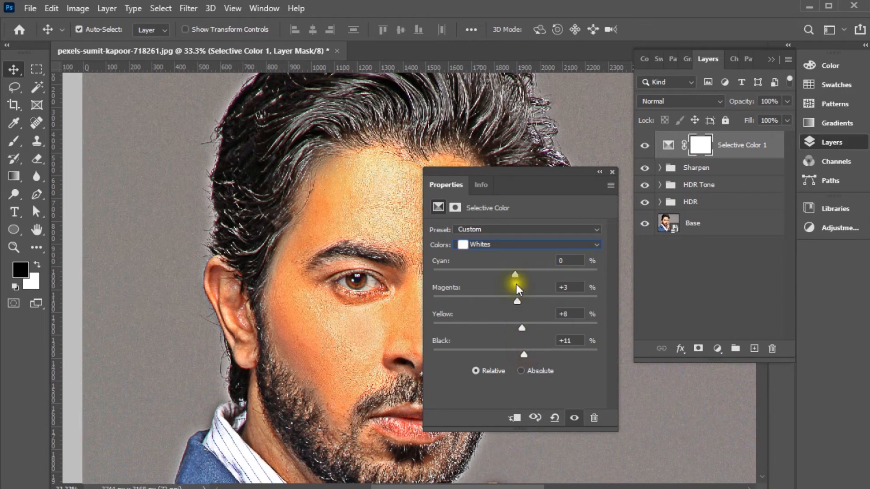
# - Set the Selective Color adjustment's Blacks to Cyan +8%, Magenta +8%, Yellow -10% and Black +10%
pyautogui.click(507, 244)
pyautogui.click(499, 343)
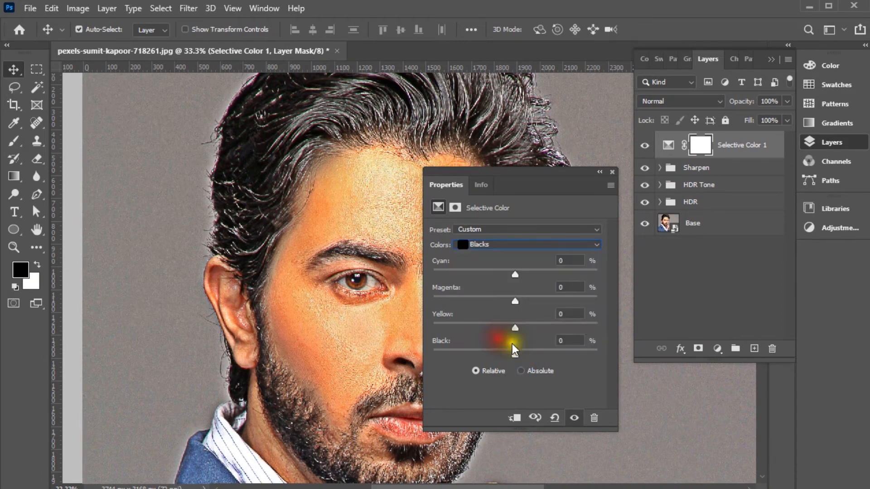
pyautogui.moveTo(515, 352); pyautogui.dragTo(525, 353)
pyautogui.moveTo(515, 327); pyautogui.dragTo(494, 327)
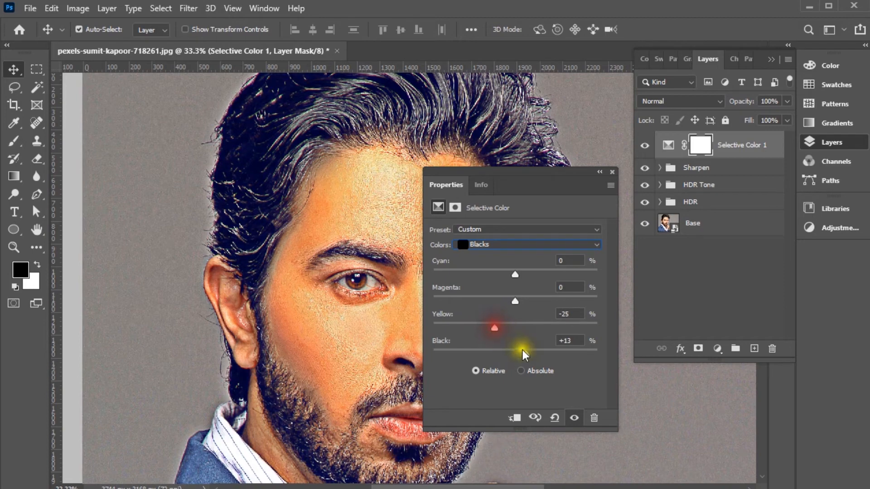
pyautogui.click(522, 355)
pyautogui.moveTo(511, 299); pyautogui.dragTo(521, 280)
pyautogui.moveTo(497, 326); pyautogui.dragTo(520, 327)
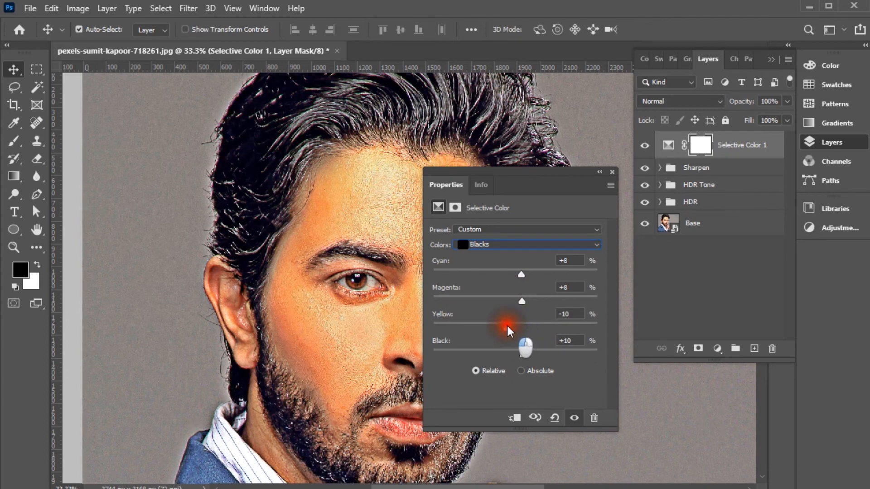
# - Set the Selective Color adjustment's Neutrals to Cyan +12%, Magenta +6%, Yellow -15% and Black -2%, and close its properties
pyautogui.click(515, 247)
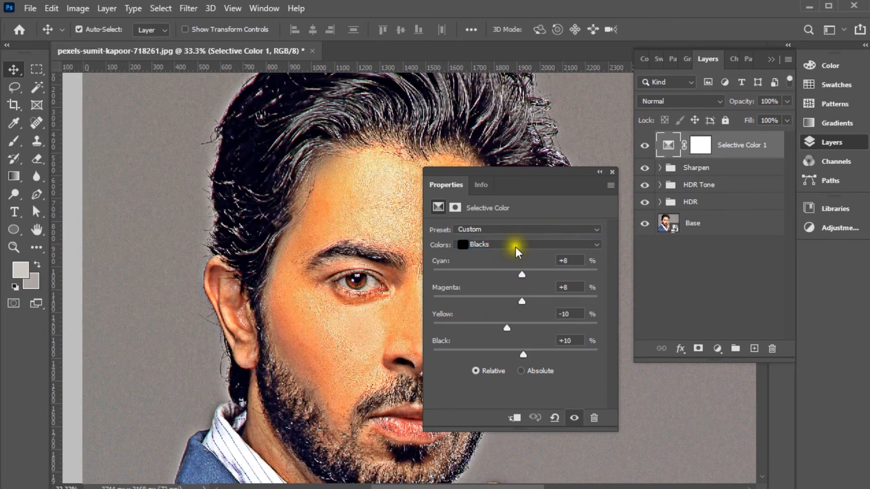
pyautogui.click(493, 333)
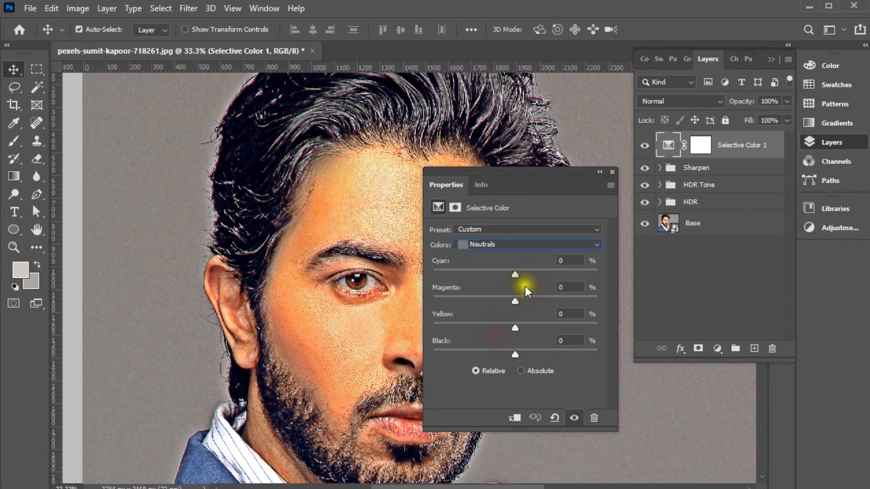
pyautogui.moveTo(518, 276); pyautogui.dragTo(513, 351)
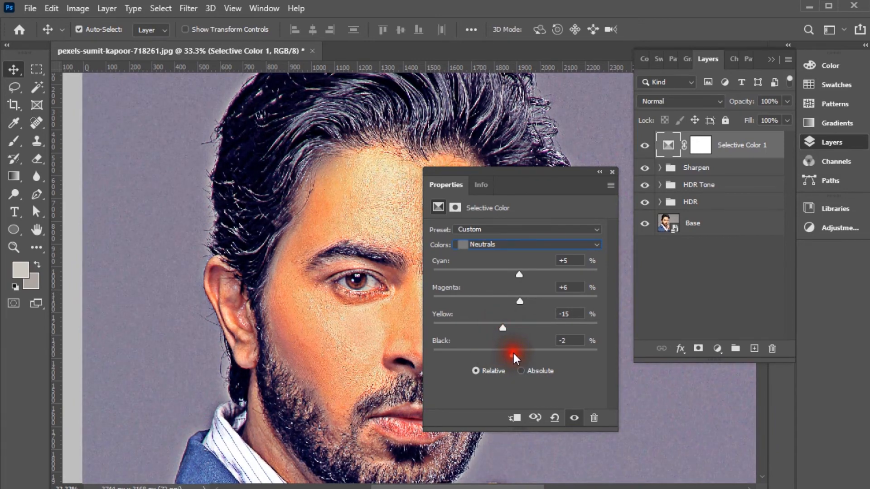
pyautogui.moveTo(519, 275)
pyautogui.mouseDown()
pyautogui.moveTo(506, 272)
pyautogui.moveTo(523, 277)
pyautogui.mouseUp()
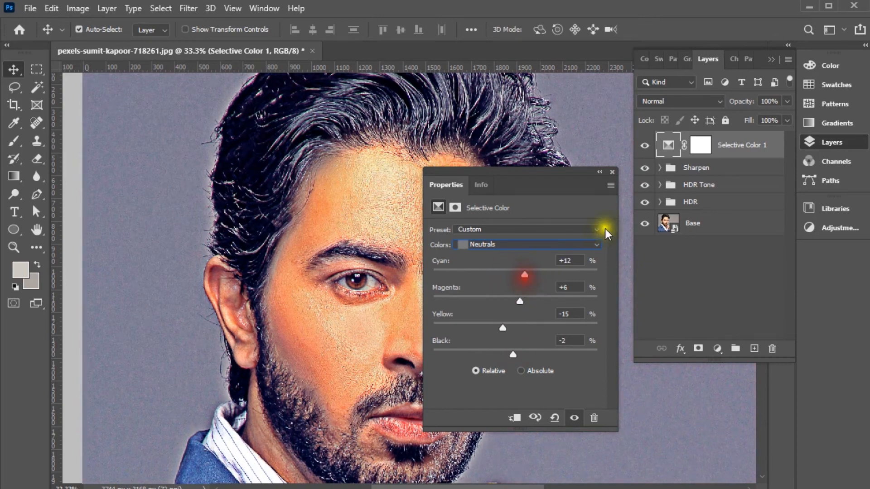
pyautogui.click(612, 172)
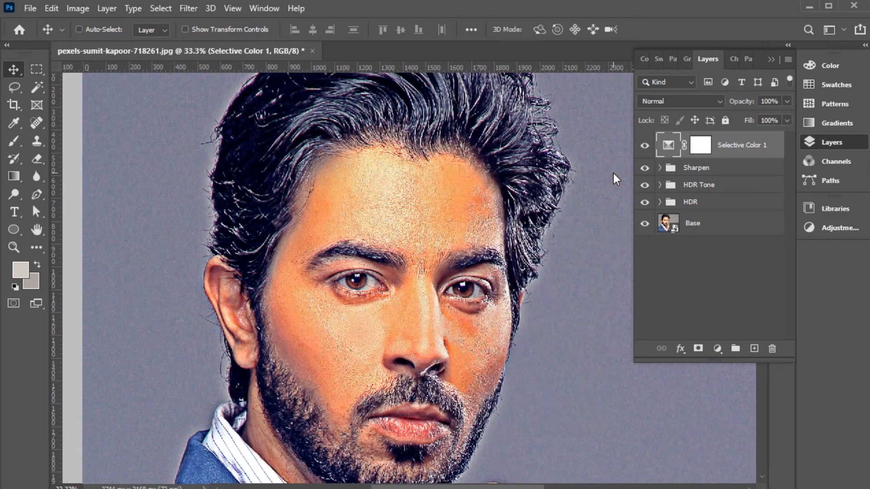
# - Add a Levels adjustment layer above Selective Color with input levels of 14, 1.17 and 244
pyautogui.click(716, 347)
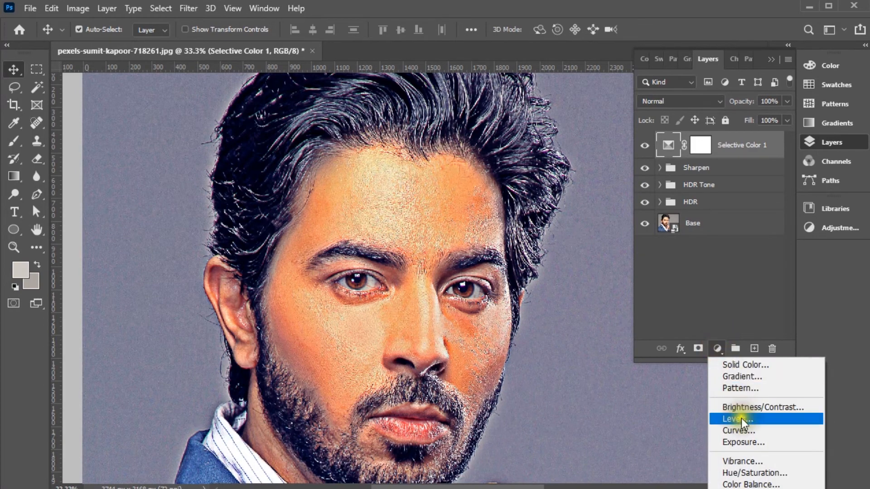
pyautogui.click(739, 417)
pyautogui.moveTo(526, 180); pyautogui.dragTo(600, 163)
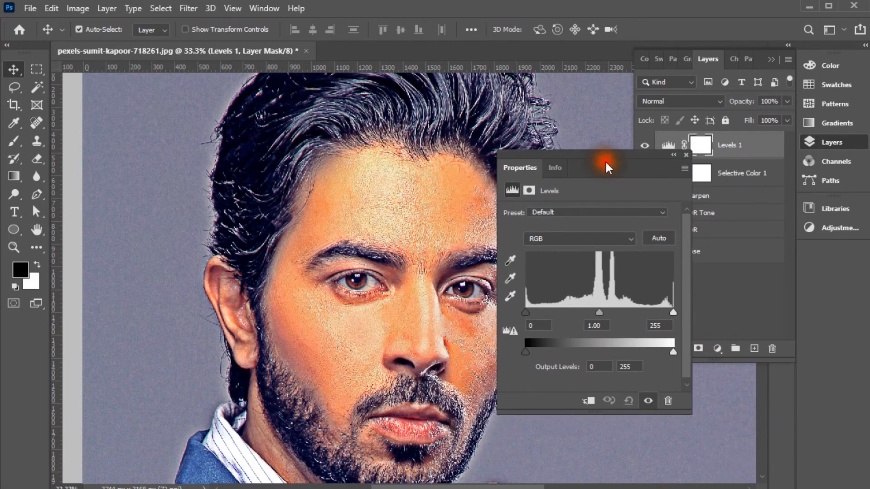
pyautogui.moveTo(598, 313)
pyautogui.mouseDown()
pyautogui.moveTo(578, 312)
pyautogui.moveTo(591, 314)
pyautogui.mouseUp()
pyautogui.moveTo(673, 316)
pyautogui.mouseDown()
pyautogui.moveTo(646, 313)
pyautogui.moveTo(661, 317)
pyautogui.mouseUp()
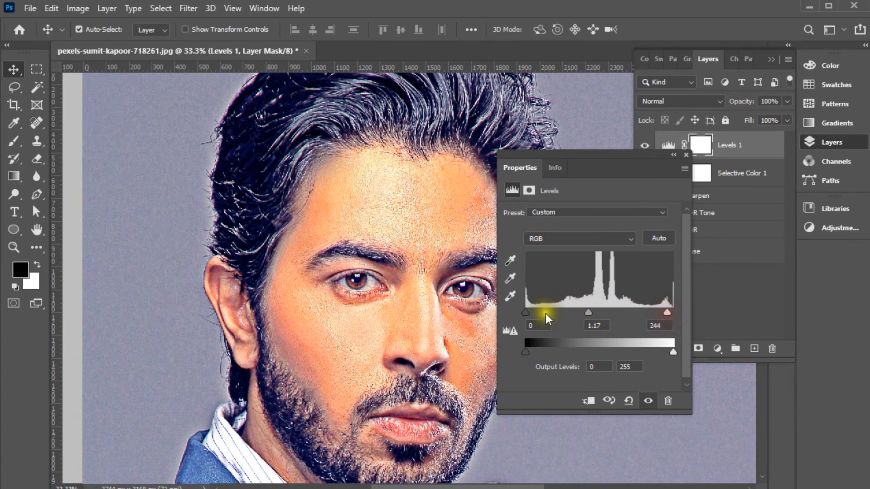
pyautogui.moveTo(525, 313); pyautogui.dragTo(537, 317)
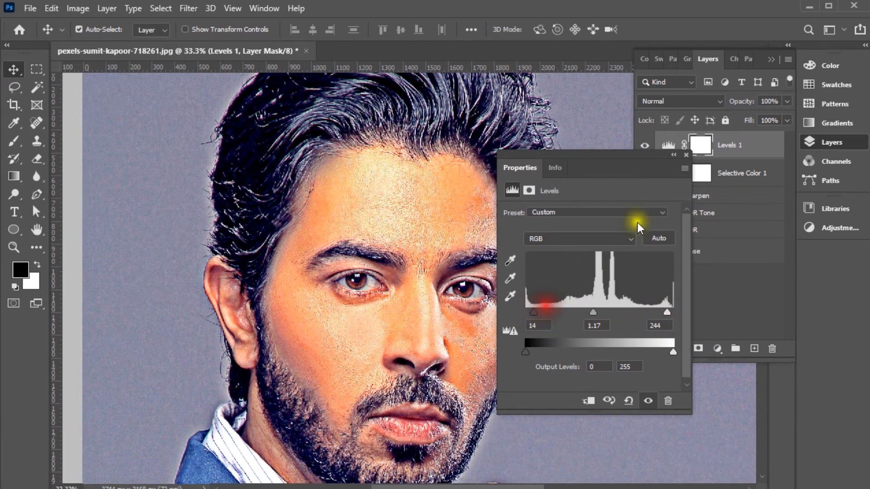
pyautogui.click(686, 155)
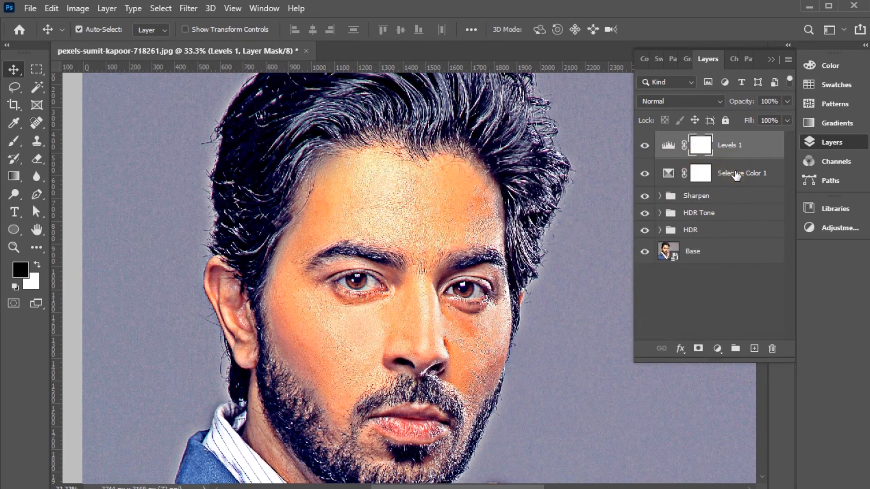
# - Group the Levels and Selective Color adjustment layers and name the group Adjustments
pyautogui.click(736, 176)
pyautogui.keyDown('shift'); pyautogui.click(740, 147); pyautogui.keyUp('shift')
pyautogui.moveTo(740, 147); pyautogui.dragTo(736, 348)
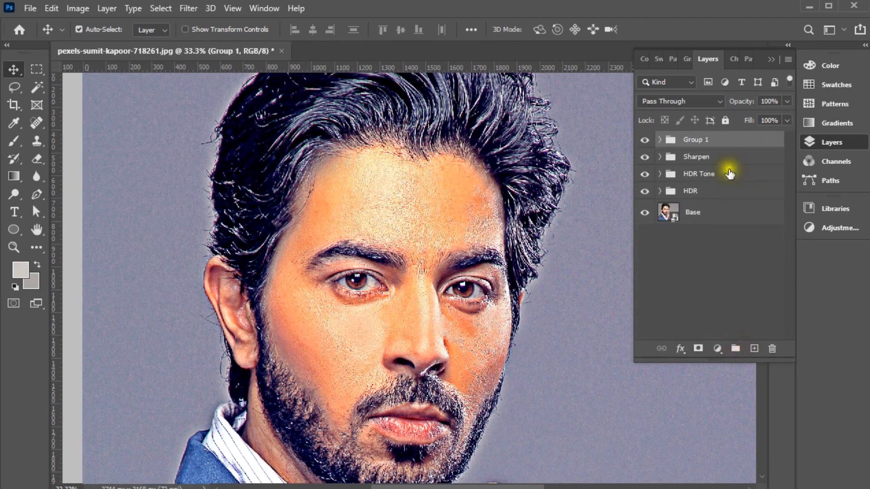
pyautogui.doubleClick(695, 139)
pyautogui.write('Ad')
pyautogui.click(700, 138)
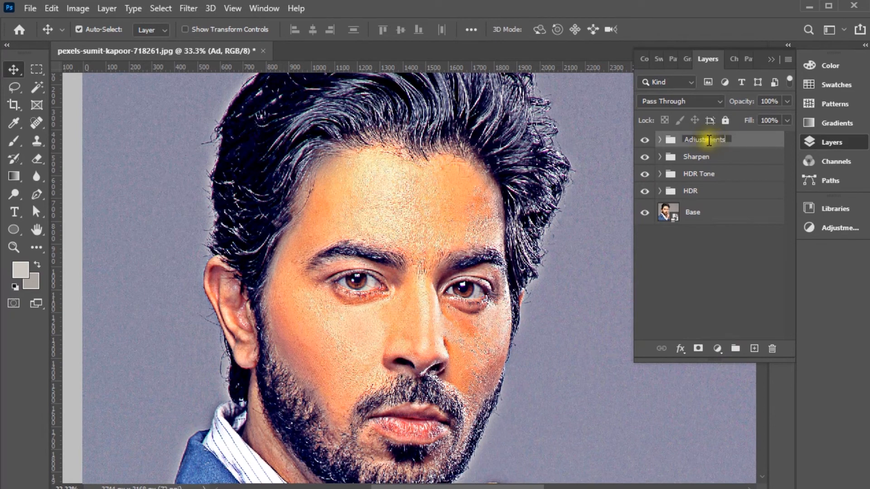
pyautogui.click(703, 139)
pyautogui.click(705, 260)
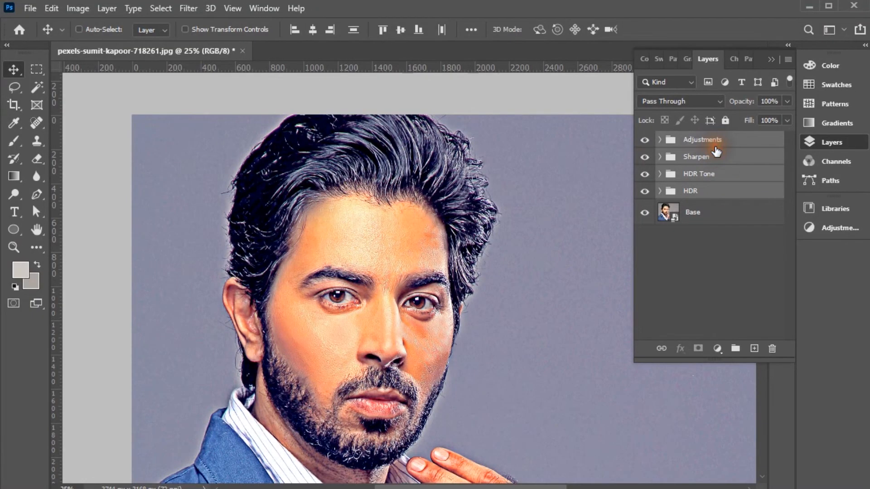
# - Put the Adjustments, Sharpen, HDR Tone and HDR groups into one group and set its opacity to 80%
pyautogui.keyDown('ctrl'); pyautogui.click(731, 141); pyautogui.keyUp('ctrl')
pyautogui.moveTo(731, 142); pyautogui.dragTo(735, 348)
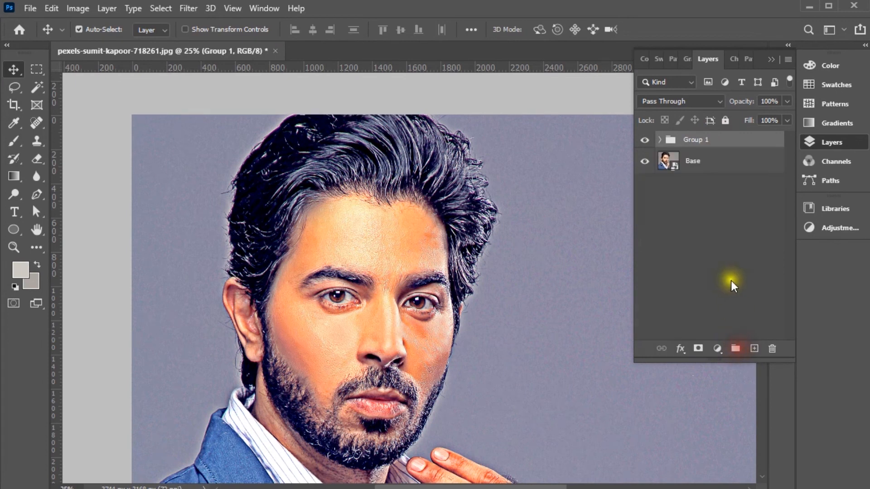
pyautogui.click(660, 140)
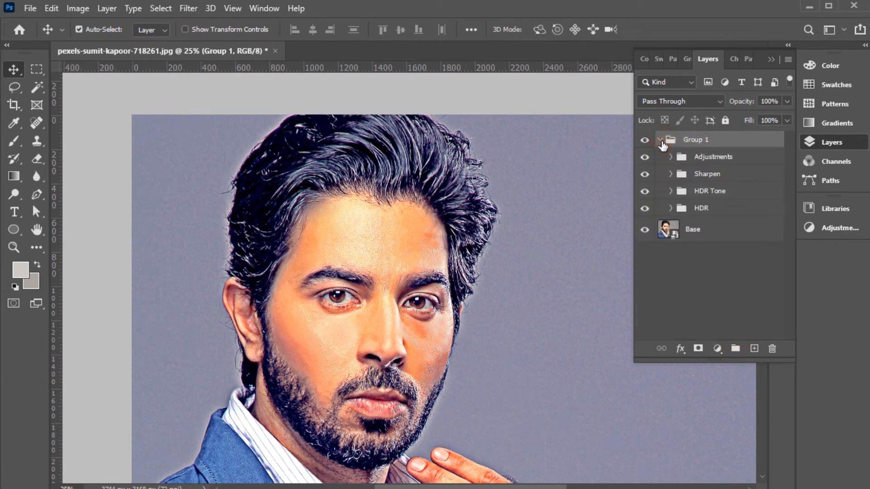
pyautogui.click(661, 140)
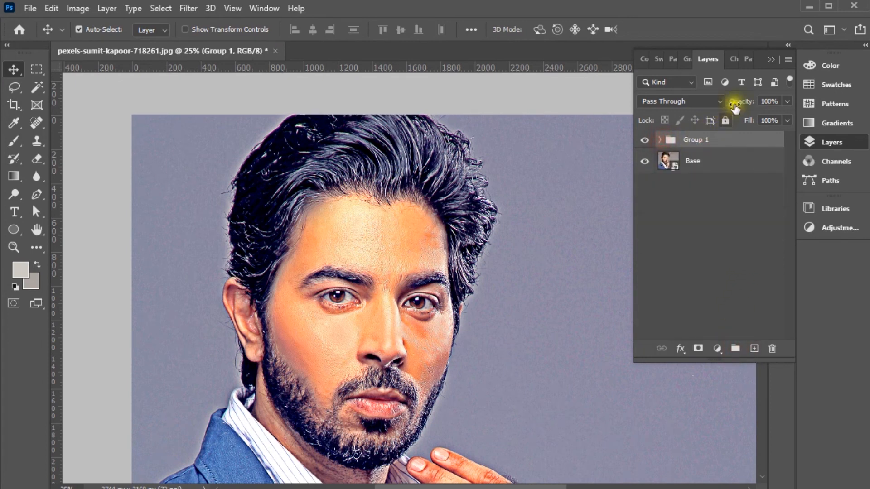
pyautogui.moveTo(734, 106)
pyautogui.mouseDown()
pyautogui.moveTo(751, 120)
pyautogui.moveTo(735, 107)
pyautogui.moveTo(739, 112)
pyautogui.mouseUp()
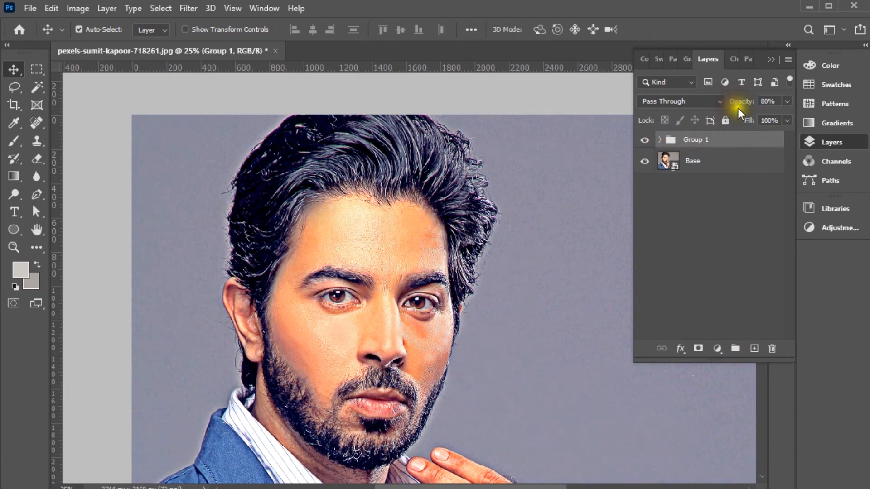
# - Examine the face up close and compare the portrait with and without the combined effects group
pyautogui.hotkey('ctrl', 'space')
pyautogui.moveTo(150, 165); pyautogui.dragTo(583, 442)
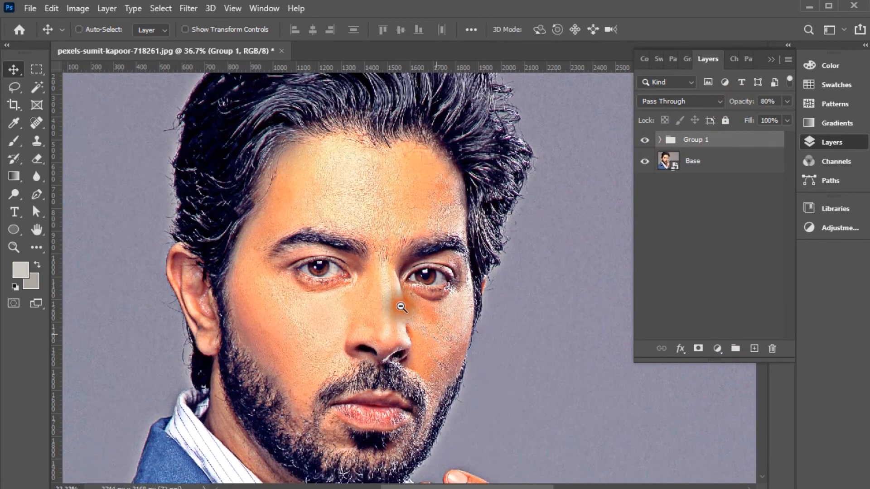
pyautogui.keyDown('alt'); pyautogui.click(566, 217); pyautogui.keyUp('alt')
pyautogui.click(645, 141)
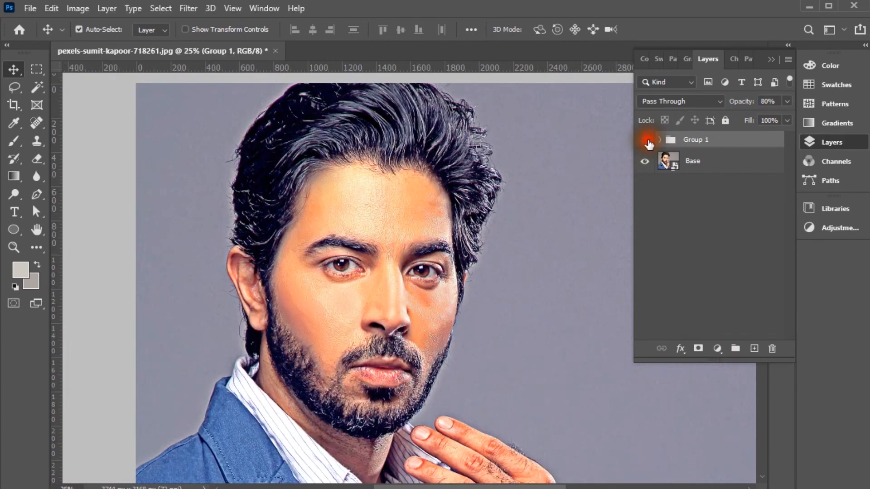
pyautogui.click(647, 142)
pyautogui.click(647, 142)
pyautogui.click(646, 142)
# - Add a Curves adjustment layer above the combined effects group
pyautogui.click(703, 144)
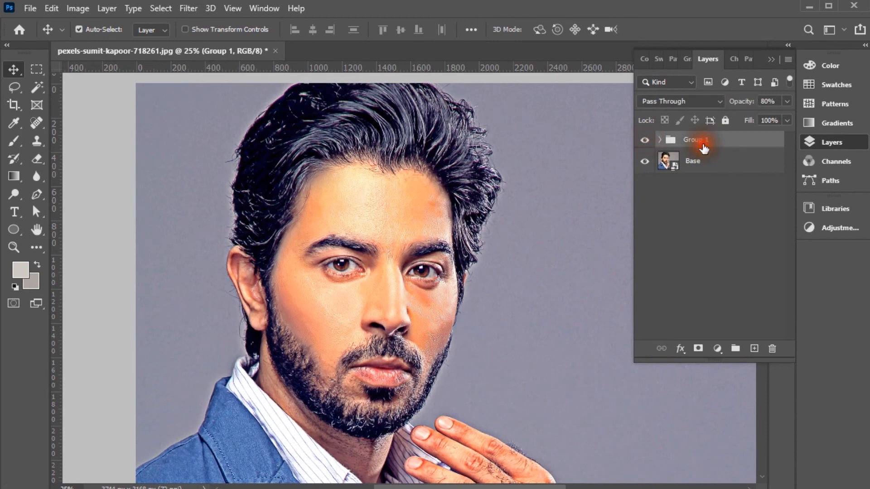
pyautogui.click(717, 349)
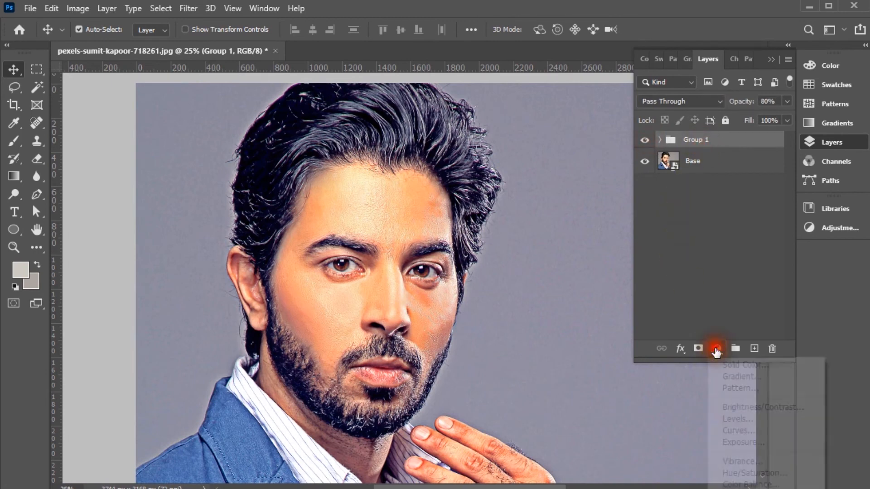
pyautogui.click(754, 428)
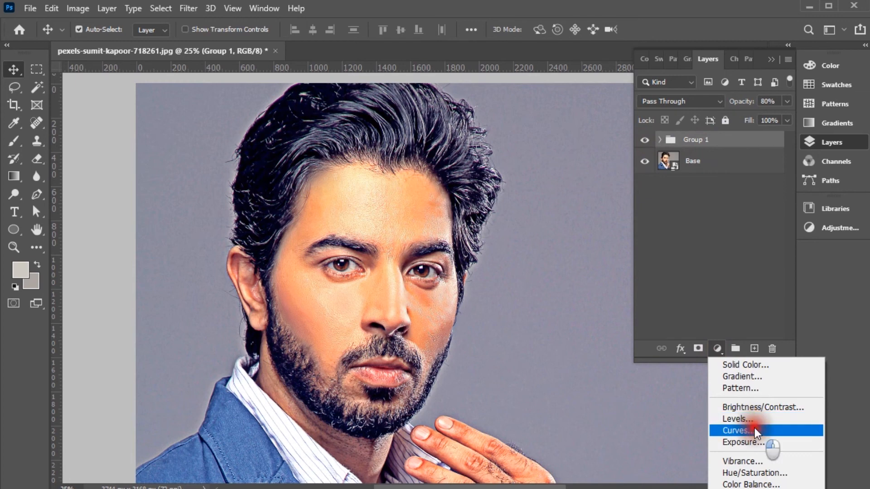
pyautogui.click(754, 430)
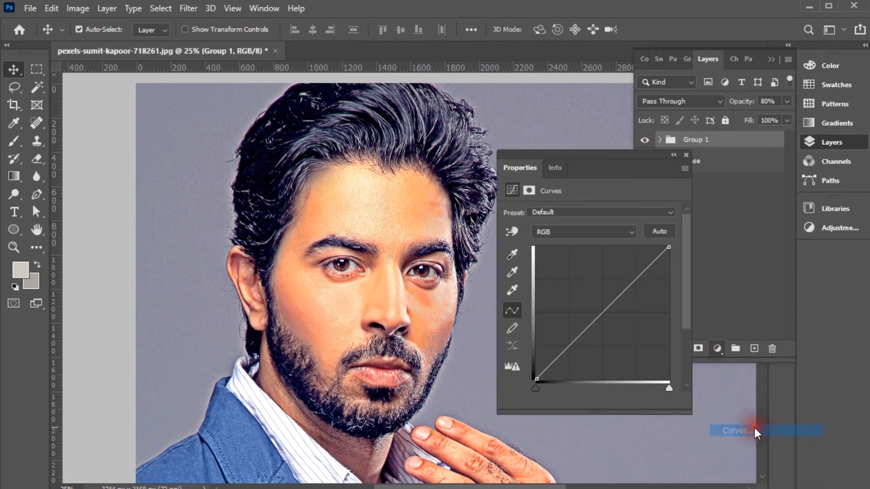
pyautogui.moveTo(602, 157); pyautogui.dragTo(692, 145)
# - In the Curves adjustment, slightly lower the midtones of the Red and Green channels and slightly raise the Blue midtones
pyautogui.click(646, 221)
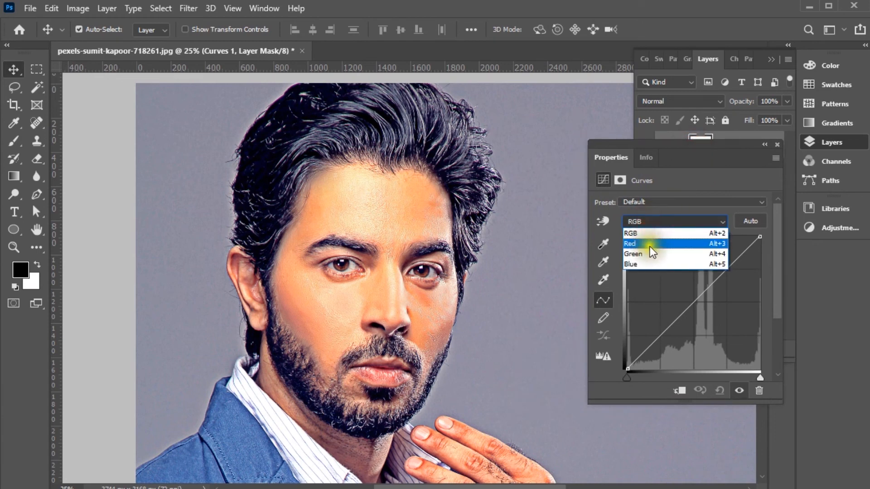
pyautogui.click(650, 244)
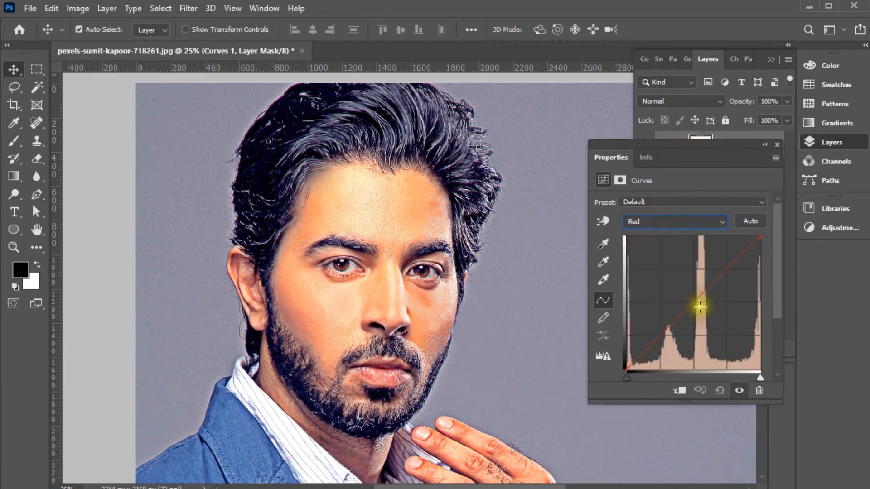
pyautogui.moveTo(700, 304); pyautogui.dragTo(697, 304)
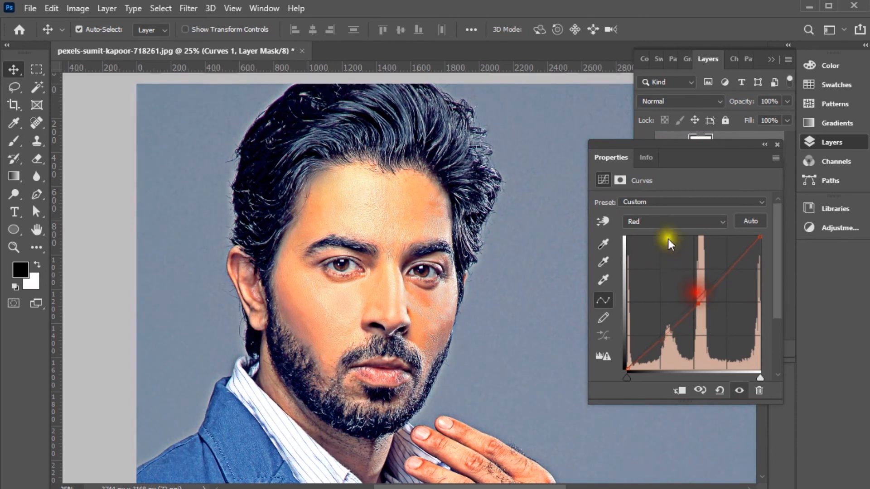
pyautogui.click(663, 221)
pyautogui.click(663, 254)
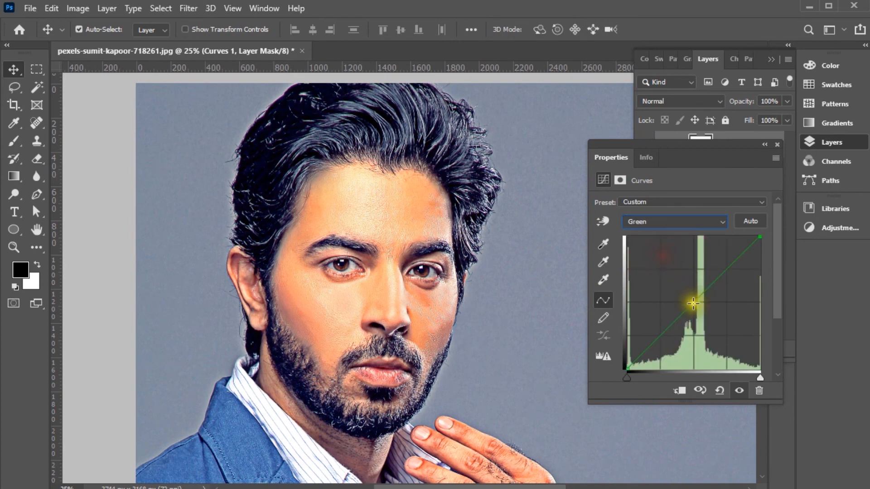
pyautogui.moveTo(689, 305)
pyautogui.mouseDown()
pyautogui.moveTo(684, 292)
pyautogui.moveTo(696, 305)
pyautogui.mouseUp()
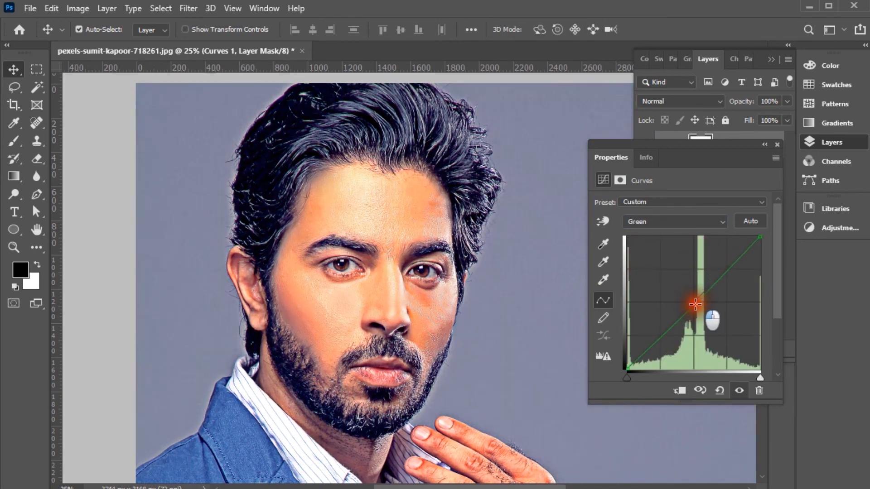
pyautogui.click(662, 222)
pyautogui.click(663, 267)
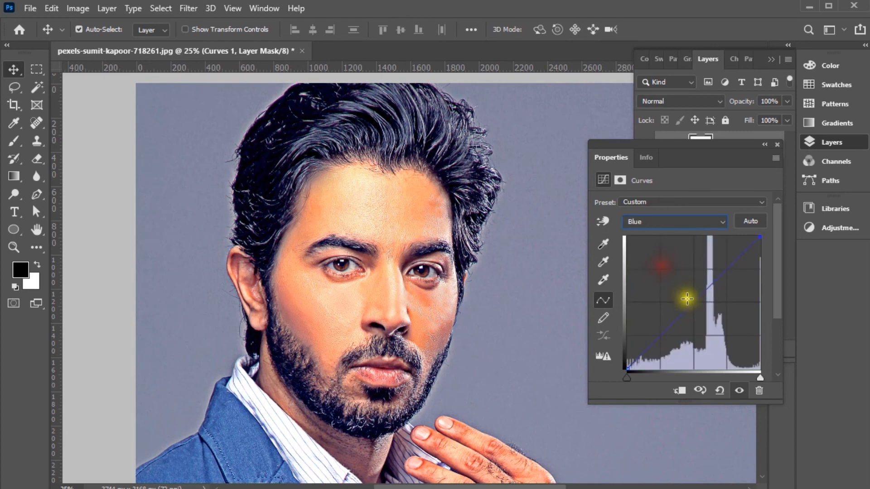
pyautogui.moveTo(686, 295)
pyautogui.mouseDown()
pyautogui.moveTo(696, 310)
pyautogui.moveTo(687, 298)
pyautogui.mouseUp()
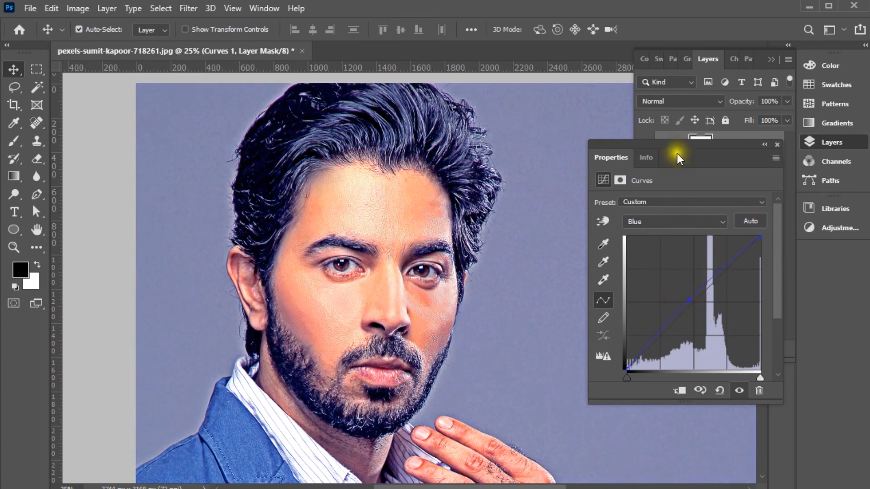
# - Clip the Curves adjustment to the combined effects group and close its settings
pyautogui.moveTo(677, 153); pyautogui.dragTo(672, 234)
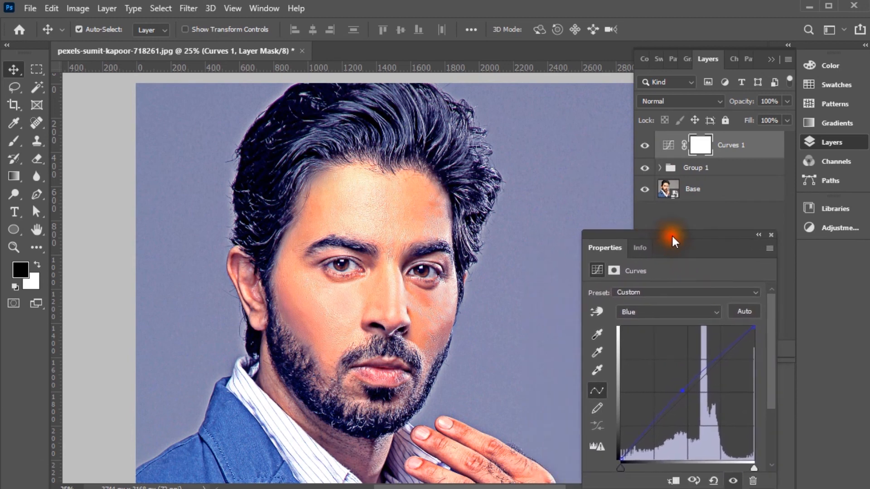
pyautogui.click(673, 481)
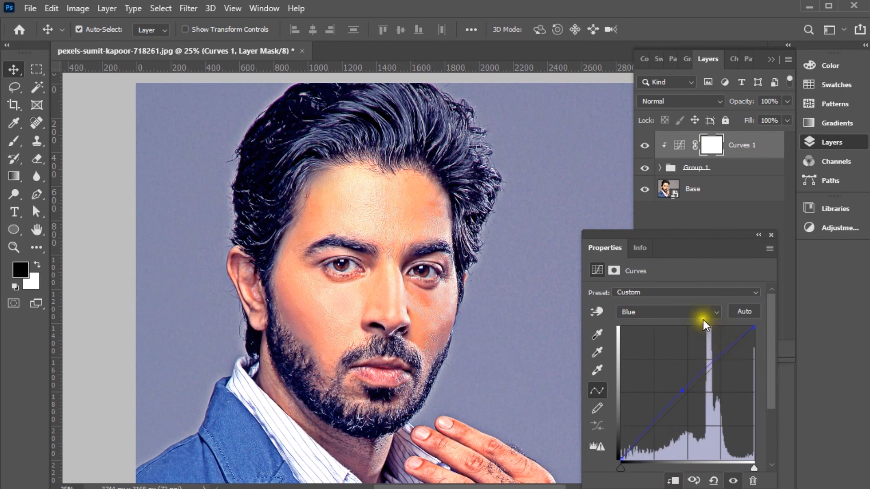
pyautogui.click(773, 235)
# - Compare the portrait with and without the Curves adjustment, both in full and up close on the face
pyautogui.click(647, 146)
pyautogui.click(647, 145)
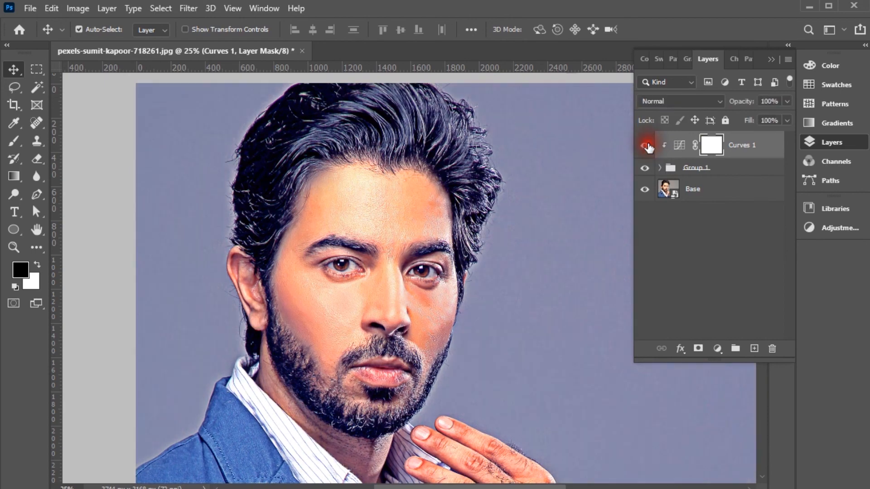
pyautogui.click(646, 145)
pyautogui.keyDown('ctrl'); pyautogui.keyDown('alt'); pyautogui.click(429, 314); pyautogui.keyUp('alt'); pyautogui.keyUp('ctrl')
pyautogui.keyDown('ctrl'); pyautogui.keyDown('alt'); pyautogui.click(430, 314); pyautogui.keyUp('alt'); pyautogui.keyUp('ctrl')
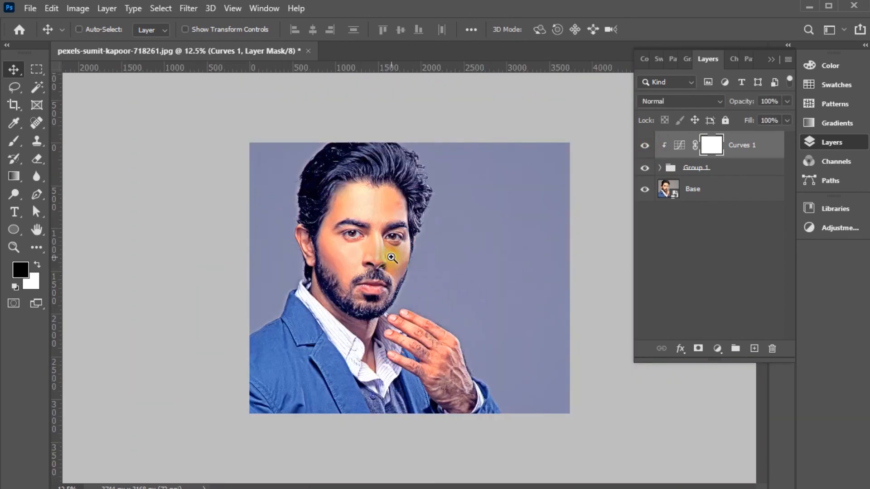
pyautogui.keyDown('ctrl'); pyautogui.click(391, 255); pyautogui.keyUp('ctrl')
pyautogui.keyDown('ctrl'); pyautogui.click(394, 240); pyautogui.keyUp('ctrl')
pyautogui.keyDown('ctrl'); pyautogui.click(450, 258); pyautogui.keyUp('ctrl')
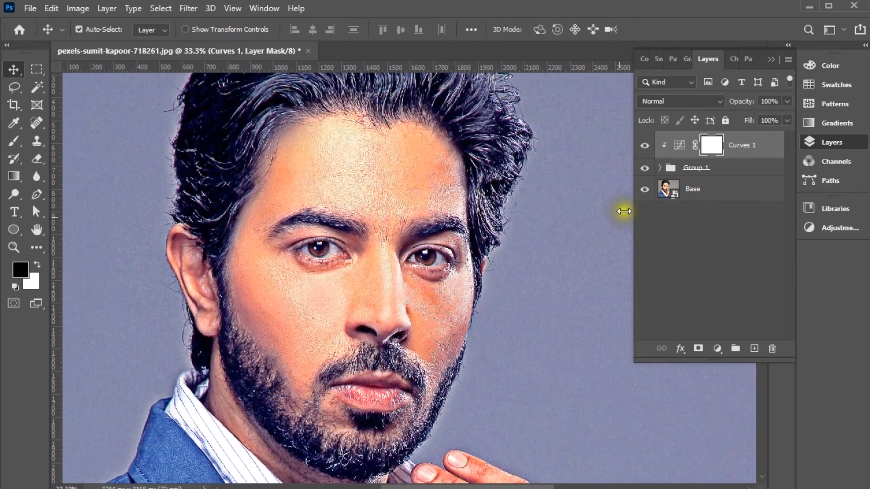
pyautogui.click(650, 146)
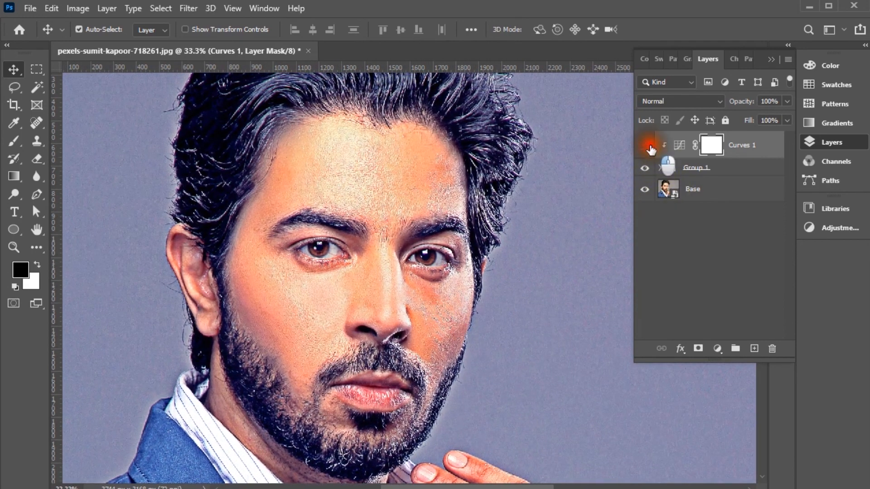
pyautogui.click(649, 146)
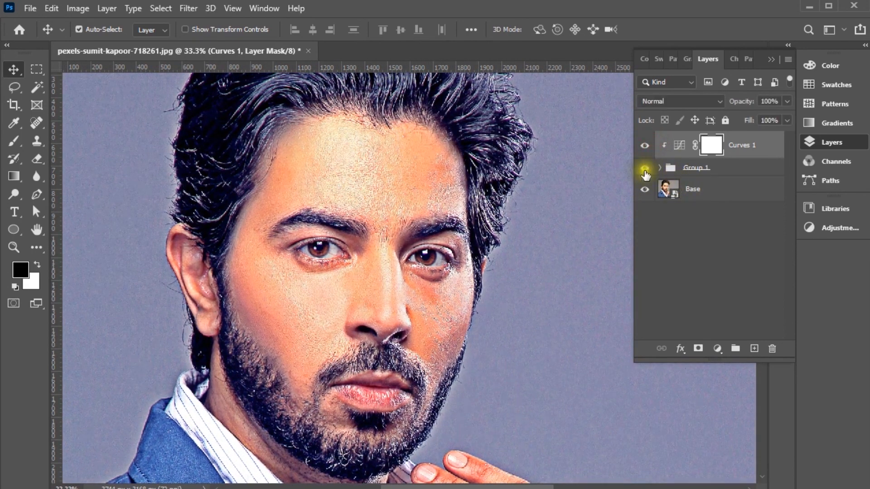
pyautogui.click(728, 168)
pyautogui.moveTo(727, 145); pyautogui.dragTo(727, 148)
pyautogui.click(693, 189)
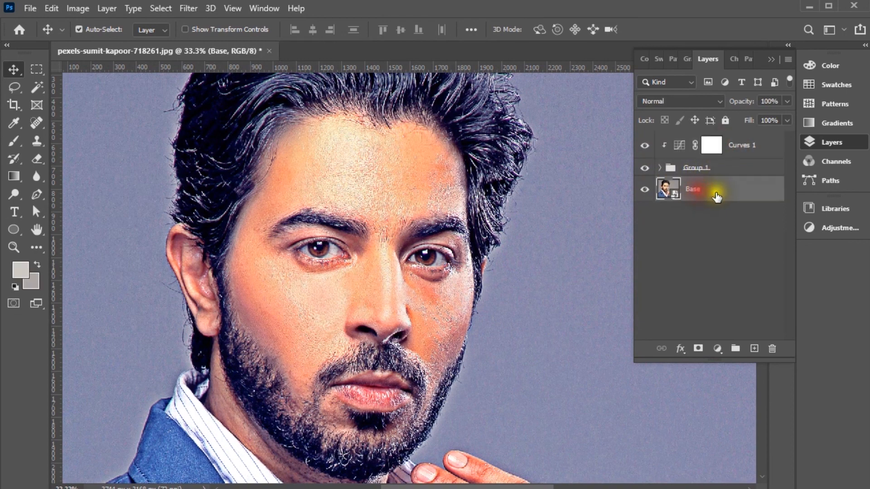
pyautogui.moveTo(715, 195); pyautogui.dragTo(718, 139)
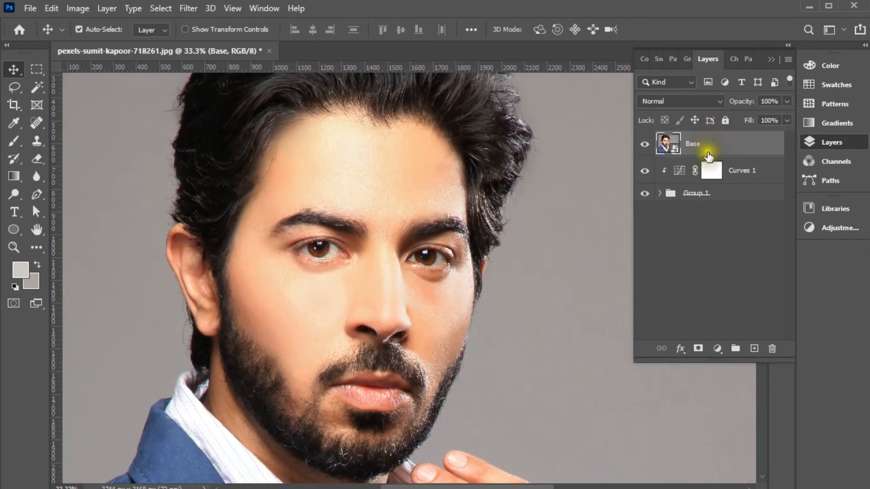
pyautogui.click(644, 144)
pyautogui.click(644, 144)
pyautogui.hotkey('ctrl', ',')
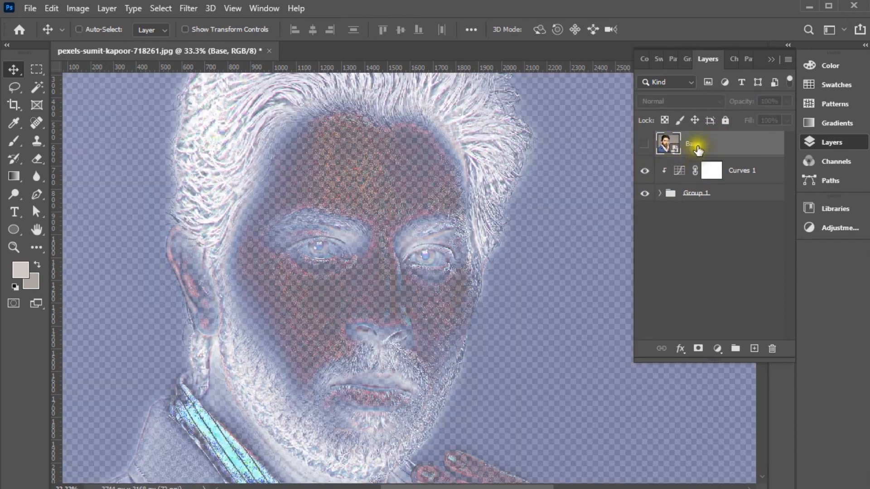
pyautogui.hotkey('ctrl', ',')
pyautogui.hotkey('ctrl', 'shift', '[')
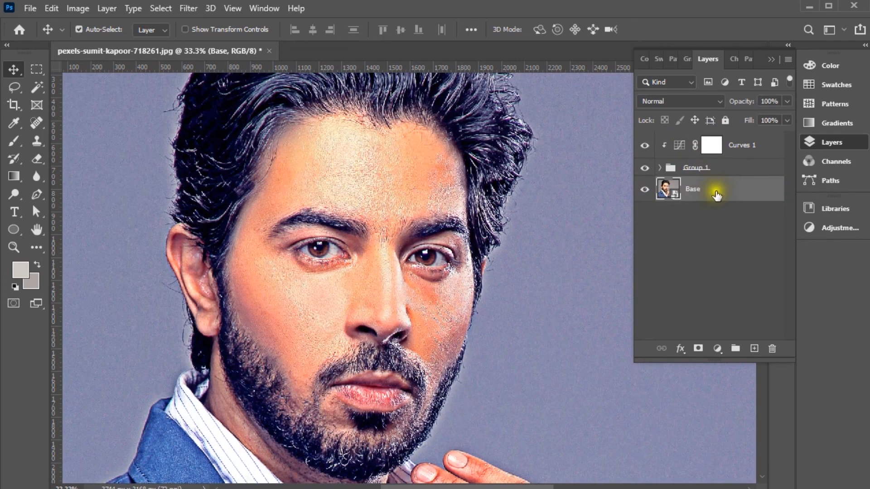
# - Duplicate the Base layer and move the copy to the top of the layer stack for a before-and-after comparison
pyautogui.moveTo(716, 194); pyautogui.dragTo(753, 348)
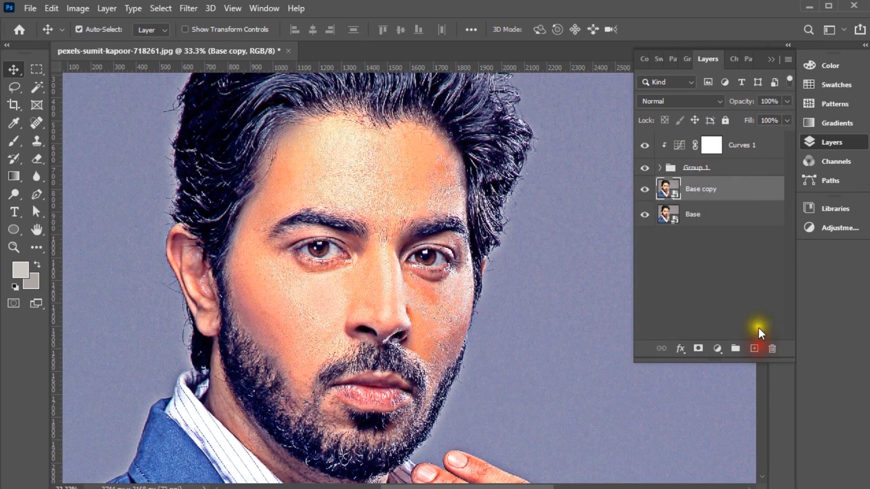
pyautogui.moveTo(729, 193); pyautogui.dragTo(736, 131)
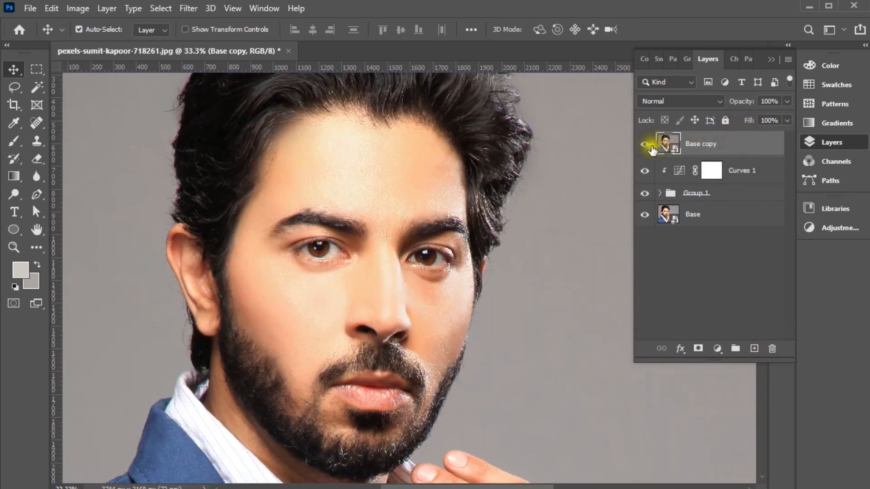
pyautogui.click(644, 144)
pyautogui.click(645, 145)
# - Examine the hair and forehead up close, comparing the original image with the HDR result
pyautogui.scroll(-1, 453, 284)
pyautogui.scroll(2, 441, 280)
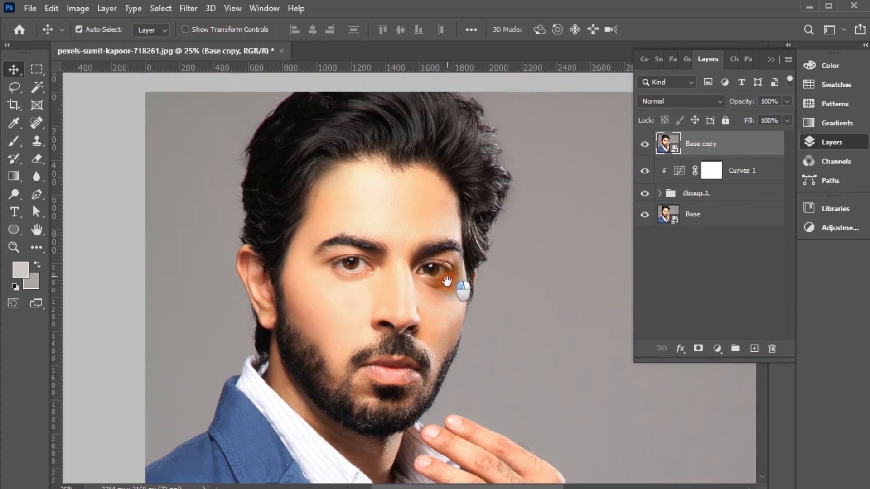
pyautogui.scroll(3, 528, 260)
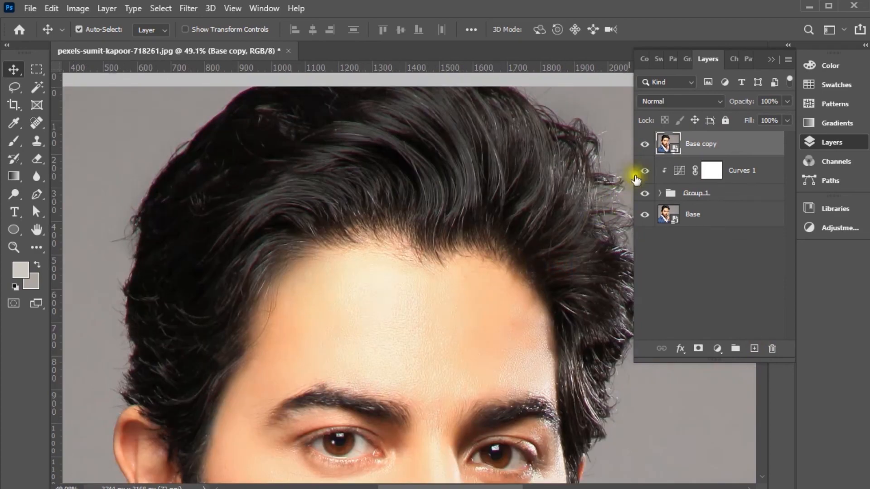
pyautogui.click(645, 145)
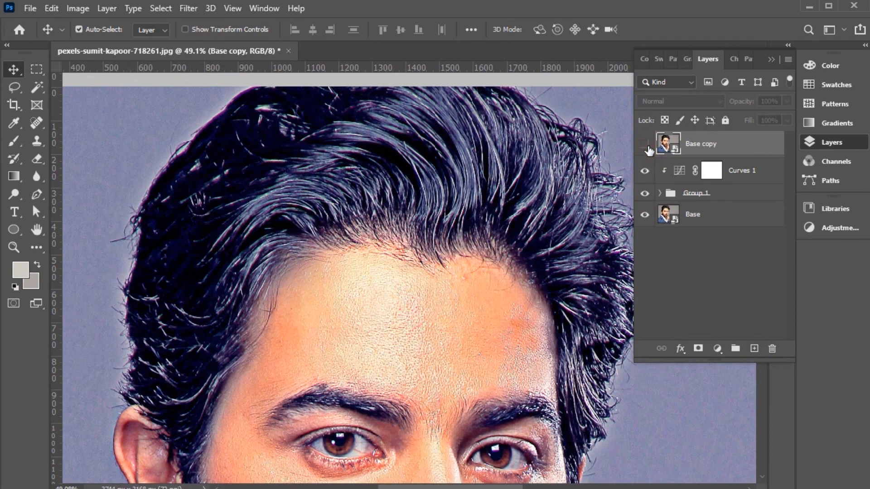
pyautogui.click(644, 144)
pyautogui.scroll(-2, 424, 324)
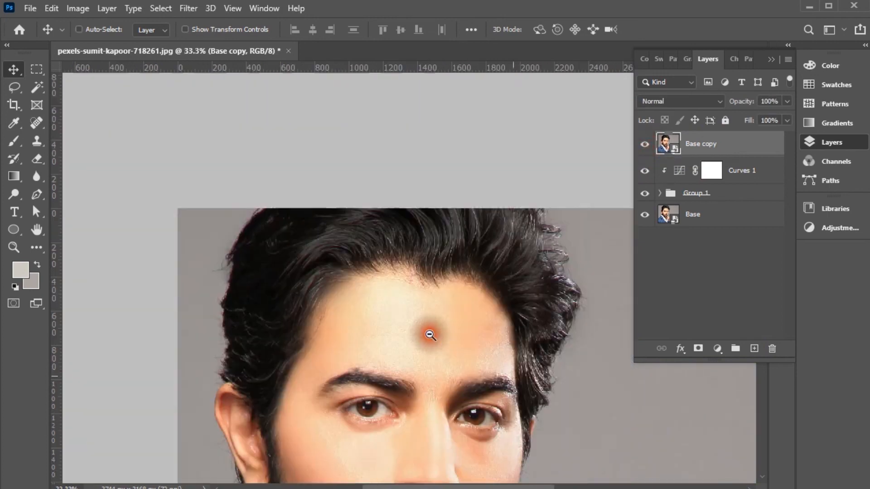
pyautogui.scroll(-1, 428, 294)
pyautogui.scroll(-1, 430, 276)
pyautogui.scroll(-3, 550, 186)
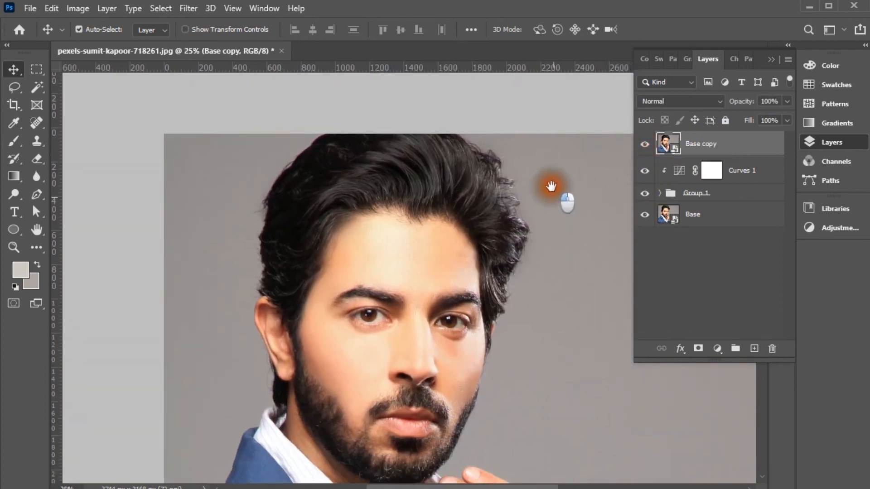
# - Set the combined effects group's opacity to 73% and hide the duplicate Base layer at the top of the stack
pyautogui.click(729, 195)
pyautogui.moveTo(749, 102); pyautogui.dragTo(743, 104)
pyautogui.click(644, 144)
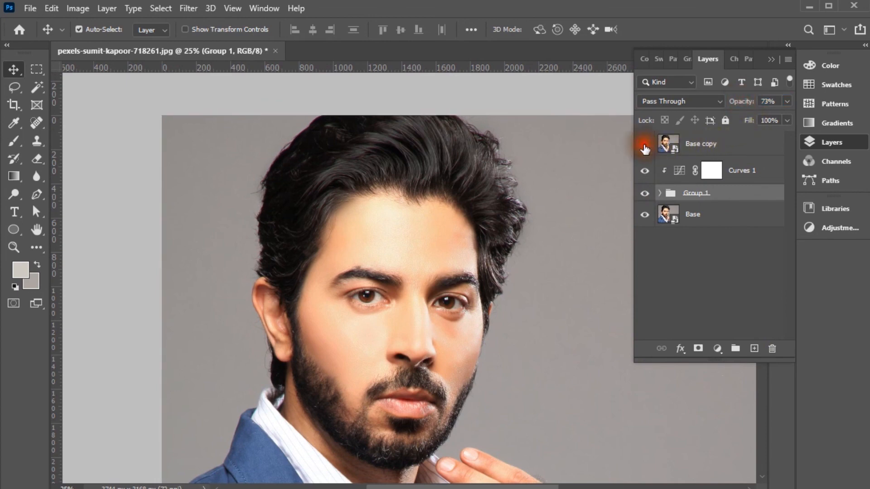
pyautogui.moveTo(464, 253); pyautogui.dragTo(462, 214)
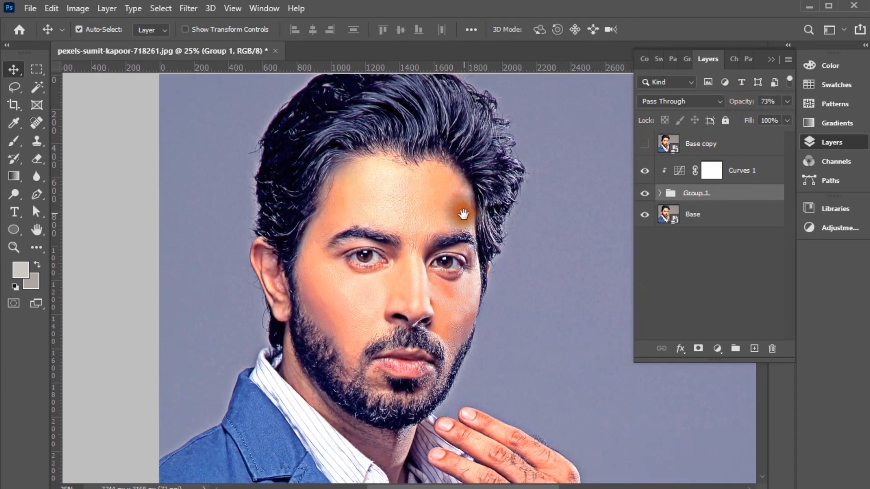
pyautogui.keyDown('alt'); pyautogui.click(447, 292); pyautogui.keyUp('alt')
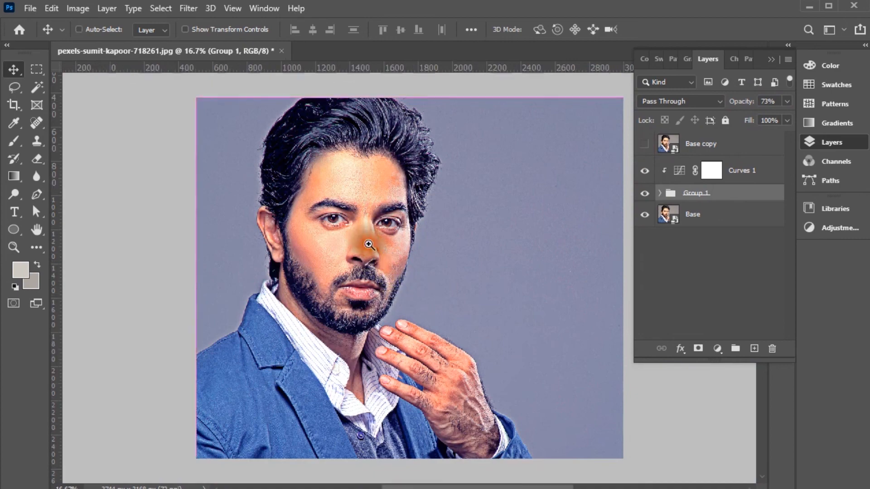
pyautogui.keyDown('ctrl'); pyautogui.click(367, 243); pyautogui.keyUp('ctrl')
pyautogui.moveTo(385, 237); pyautogui.dragTo(389, 258)
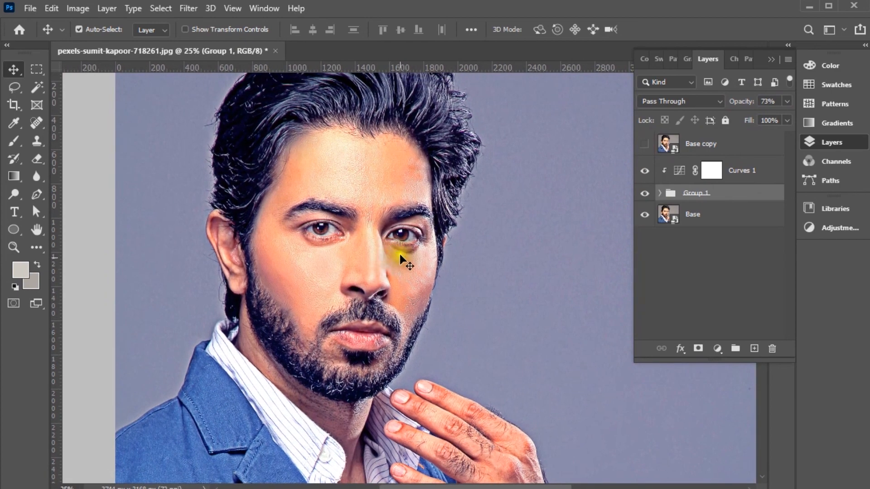